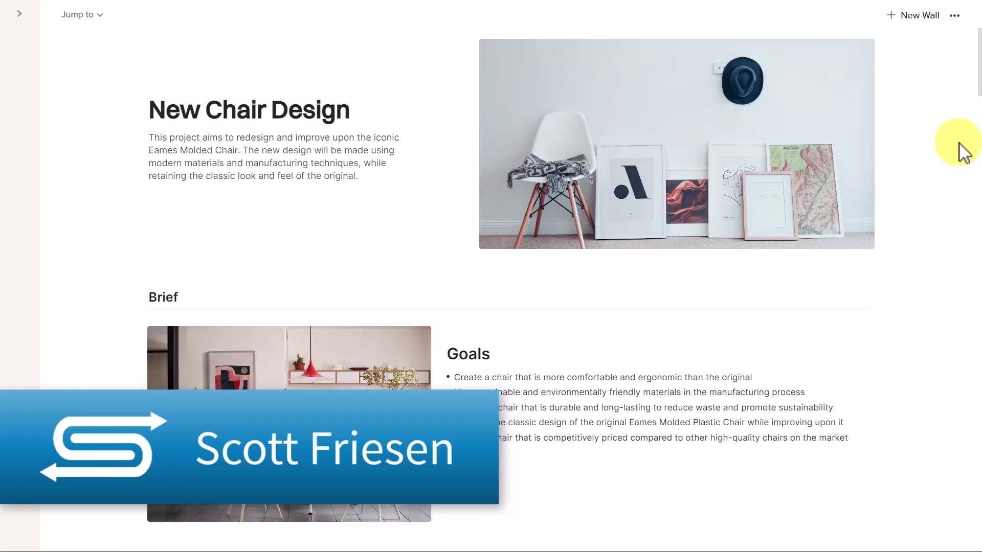
scroll(963, 151, down, 7)
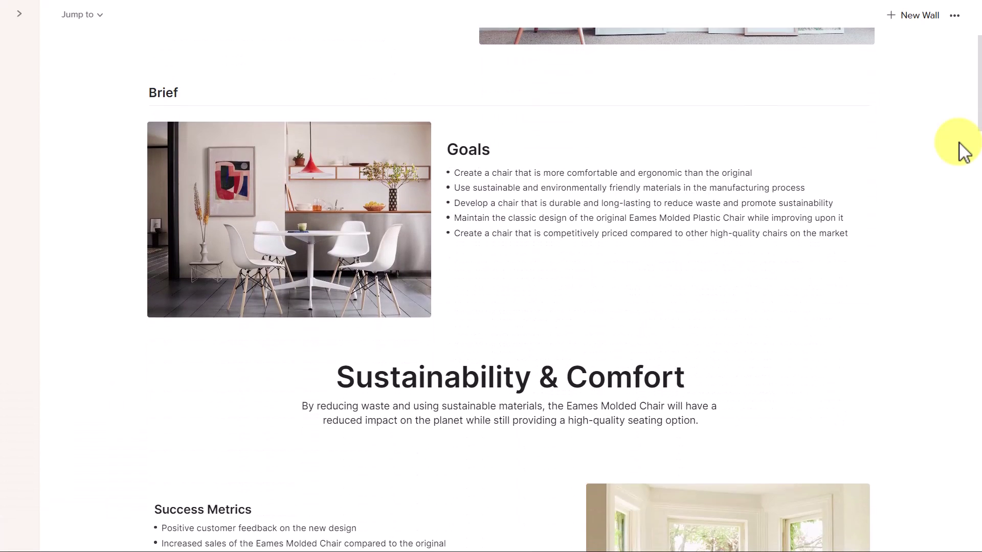
scroll(963, 151, down, 5)
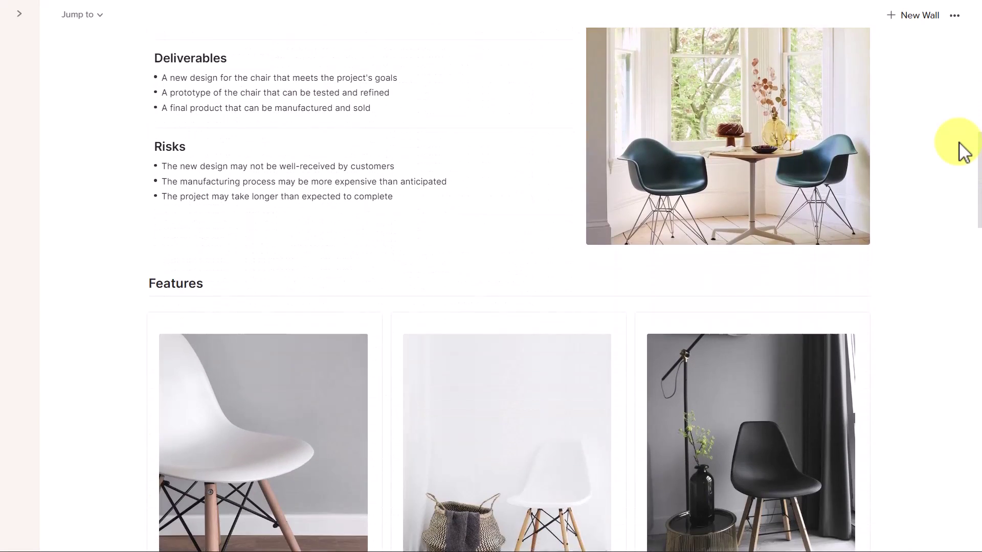
scroll(963, 151, down, 3)
scroll(963, 152, down, 2)
scroll(962, 151, down, 1)
scroll(963, 152, down, 2)
scroll(963, 151, up, 6)
scroll(963, 151, up, 5)
scroll(963, 152, up, 3)
scroll(962, 151, up, 3)
scroll(963, 152, up, 3)
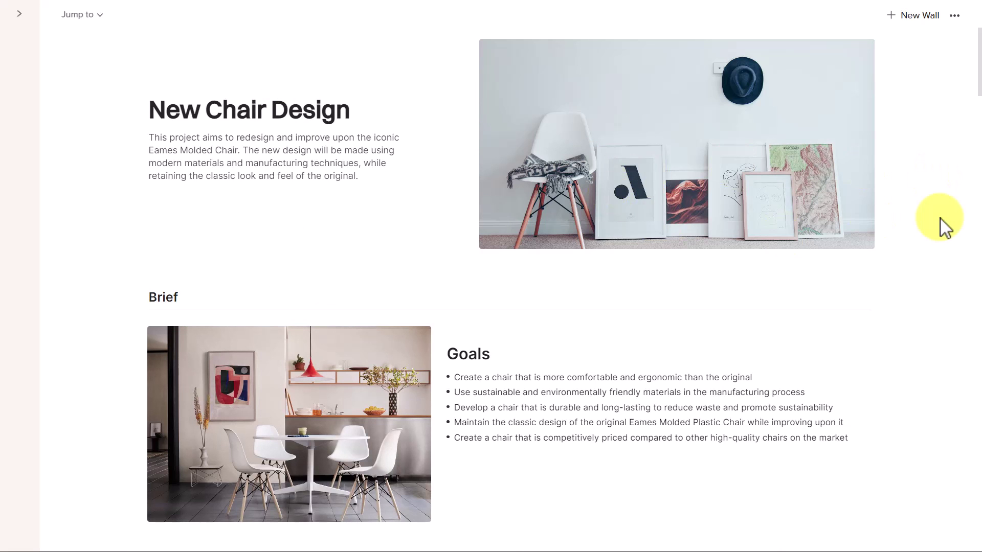
scroll(943, 226, down, 3)
scroll(943, 226, down, 5)
scroll(942, 226, down, 5)
scroll(942, 225, down, 2)
scroll(943, 226, down, 3)
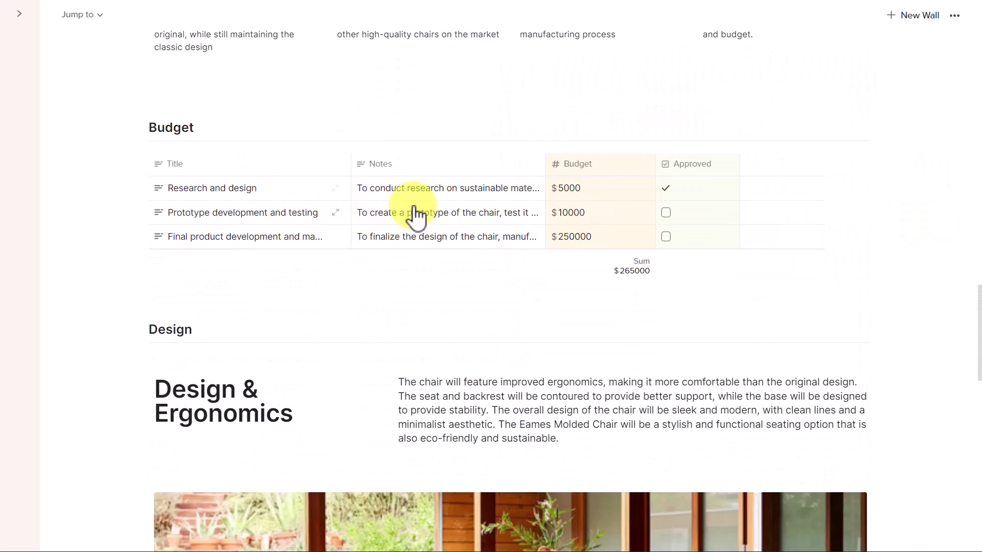
scroll(936, 239, down, 5)
scroll(936, 239, down, 2)
scroll(936, 239, down, 1)
scroll(938, 241, down, 1)
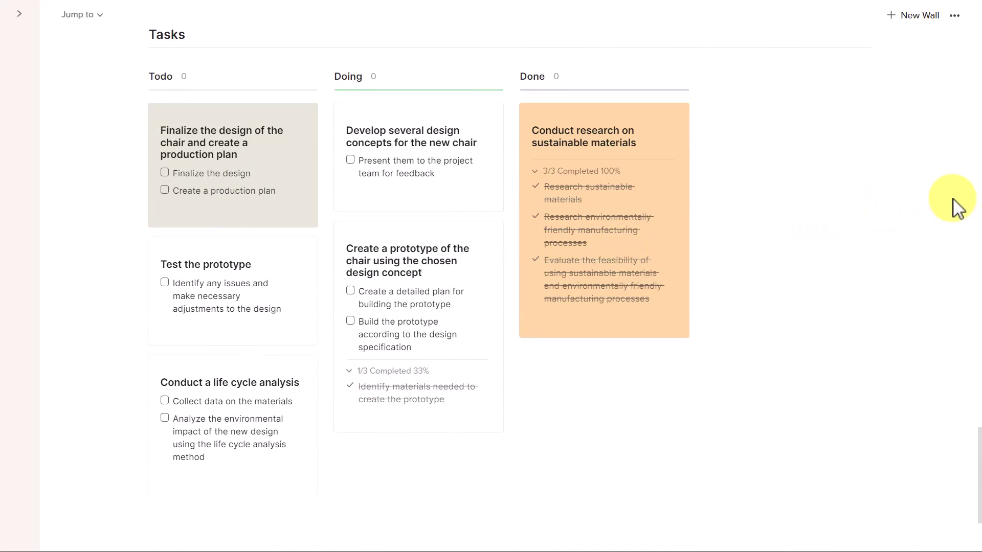
scroll(955, 206, up, 10)
scroll(955, 205, up, 10)
scroll(951, 184, up, 10)
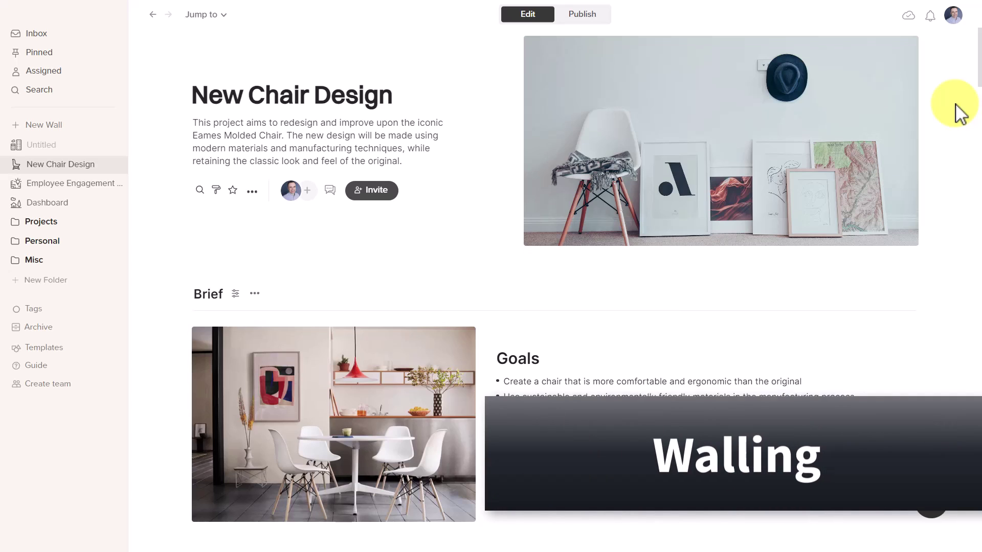
scroll(959, 114, down, 5)
scroll(960, 114, down, 3)
scroll(958, 114, down, 2)
scroll(958, 114, down, 2)
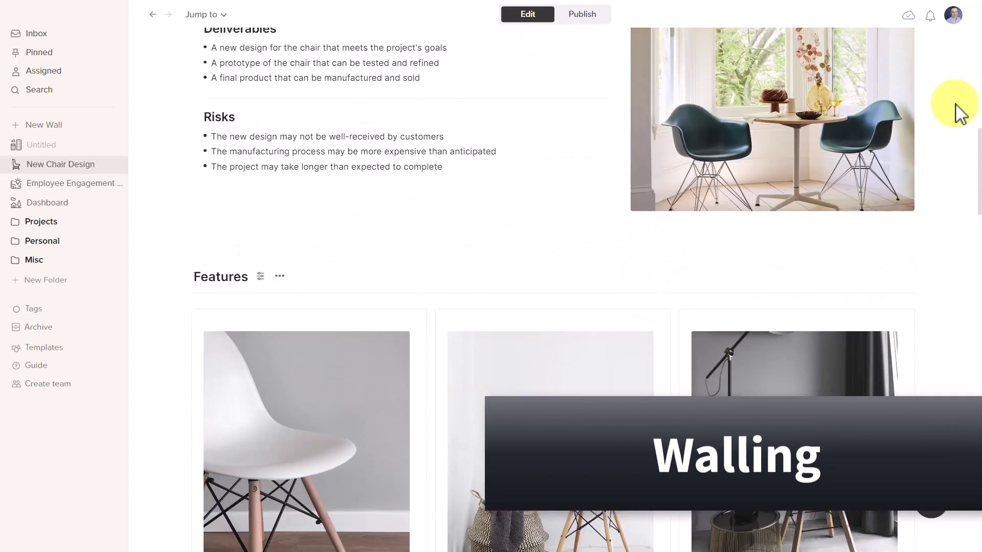
scroll(959, 114, up, 6)
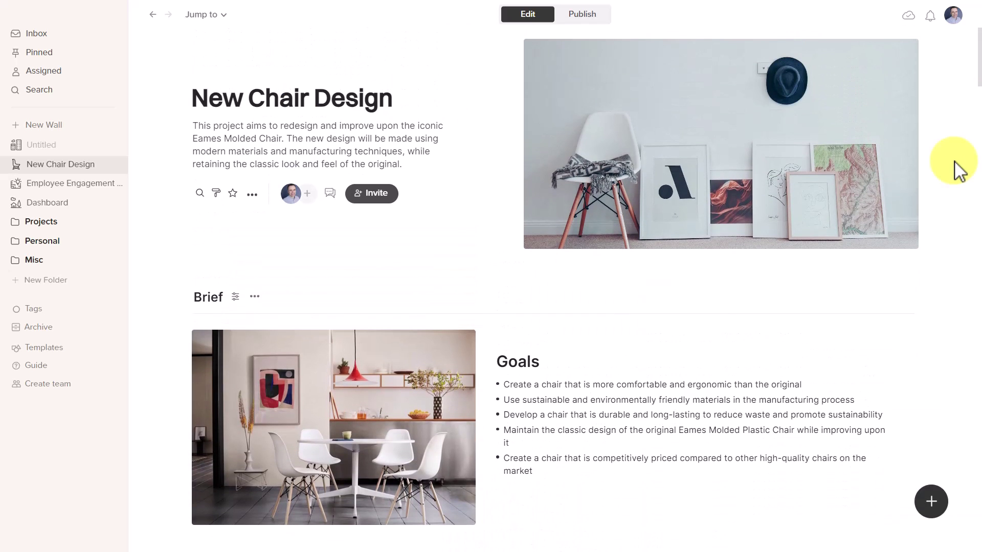
scroll(955, 163, down, 1)
scroll(955, 162, down, 2)
scroll(956, 163, down, 2)
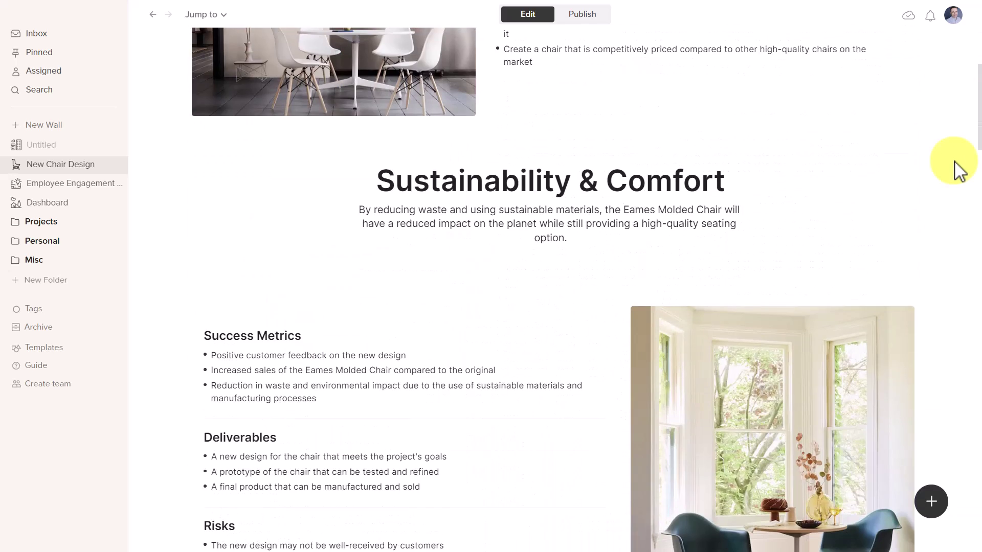
scroll(955, 163, down, 3)
scroll(954, 161, down, 3)
scroll(955, 161, down, 2)
scroll(954, 162, down, 2)
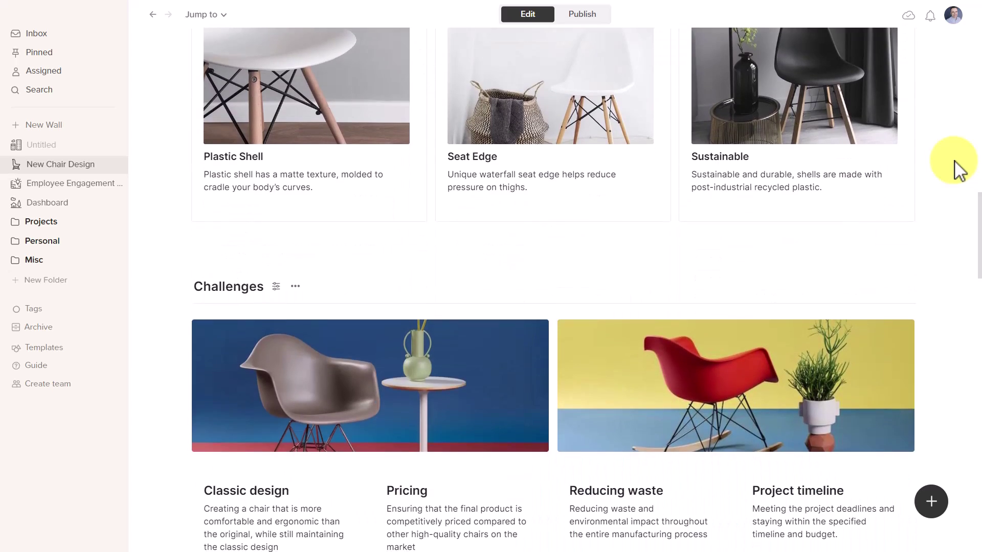
scroll(954, 161, down, 3)
scroll(955, 163, up, 4)
scroll(955, 163, up, 5)
scroll(955, 163, up, 3)
scroll(955, 163, up, 4)
mouse_move(556, 345)
scroll(590, 340, down, 1)
scroll(592, 340, down, 5)
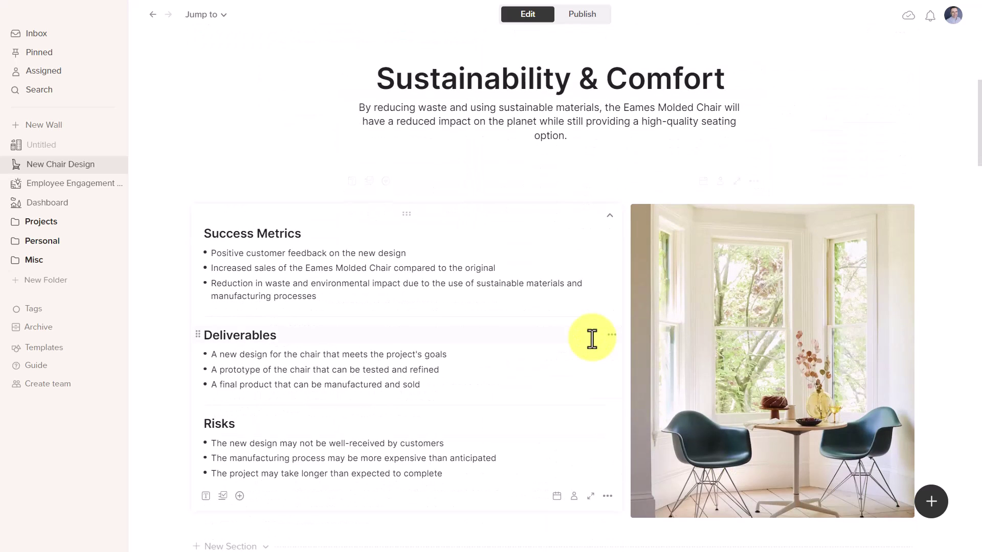
scroll(591, 339, down, 3)
scroll(738, 325, down, 8)
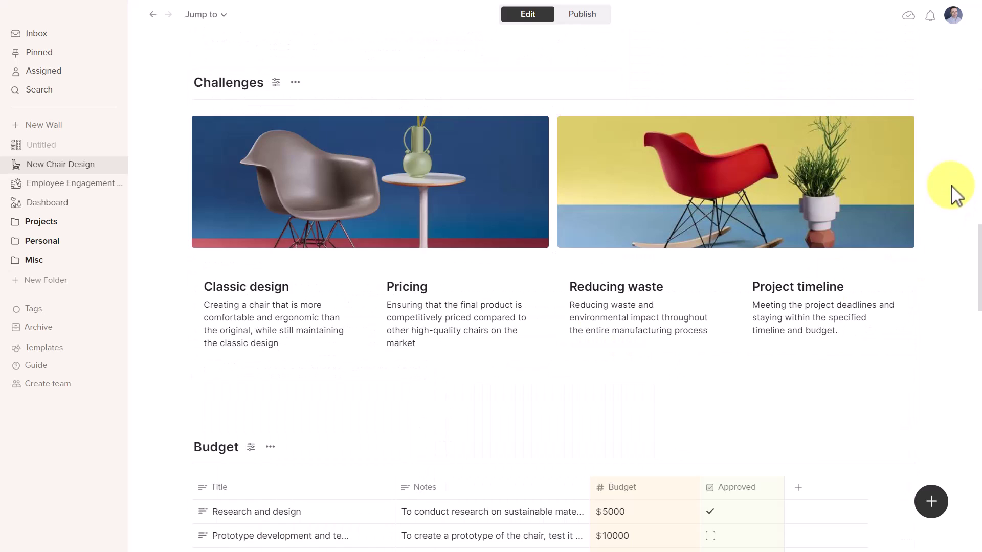
mouse_move(423, 209)
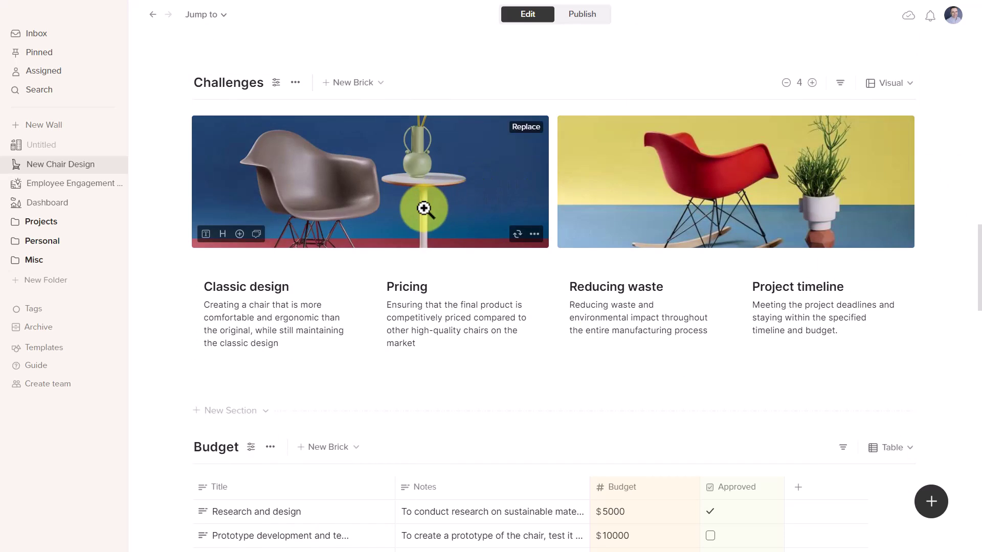
scroll(424, 208, down, 1)
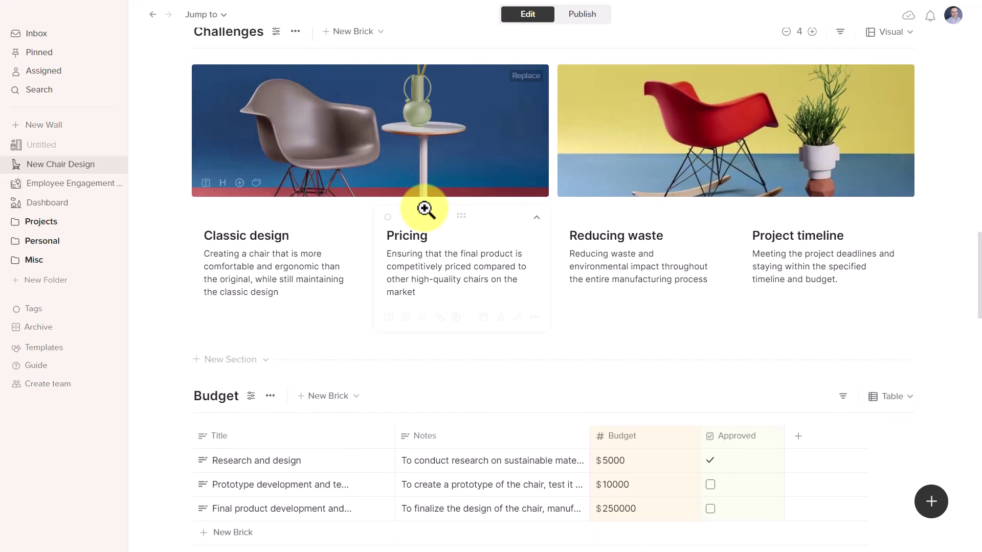
scroll(424, 211, up, 2)
scroll(634, 233, down, 2)
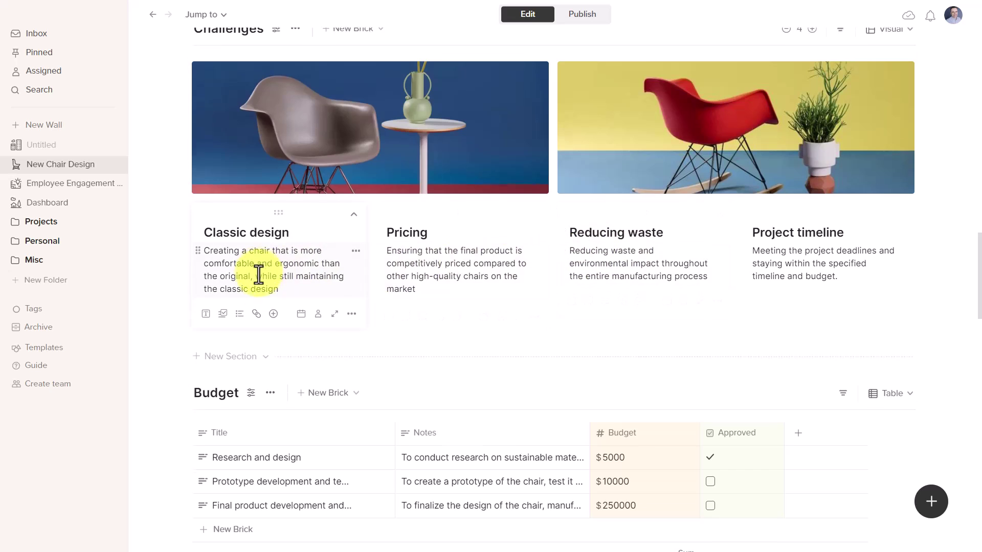
scroll(259, 274, down, 4)
mouse_move(292, 280)
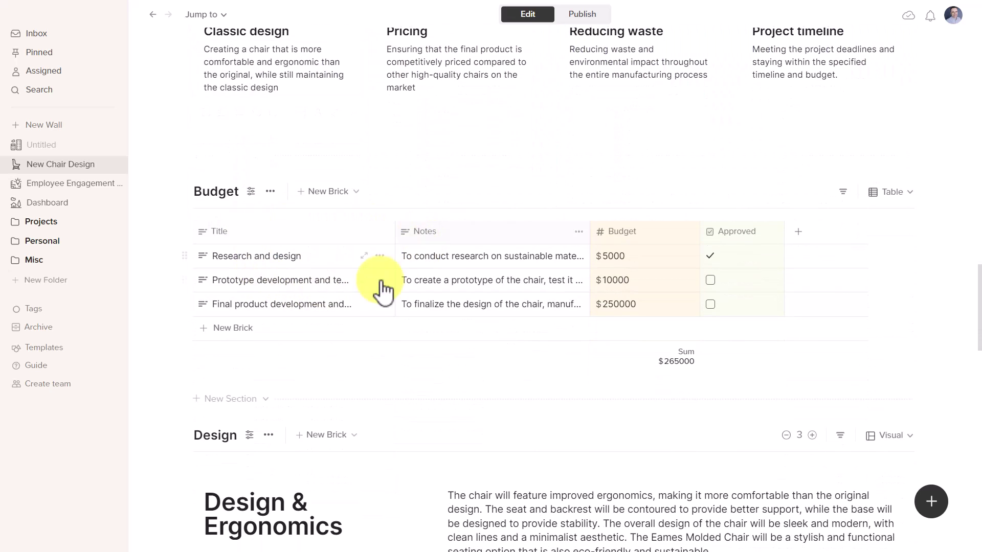
scroll(366, 293, down, 6)
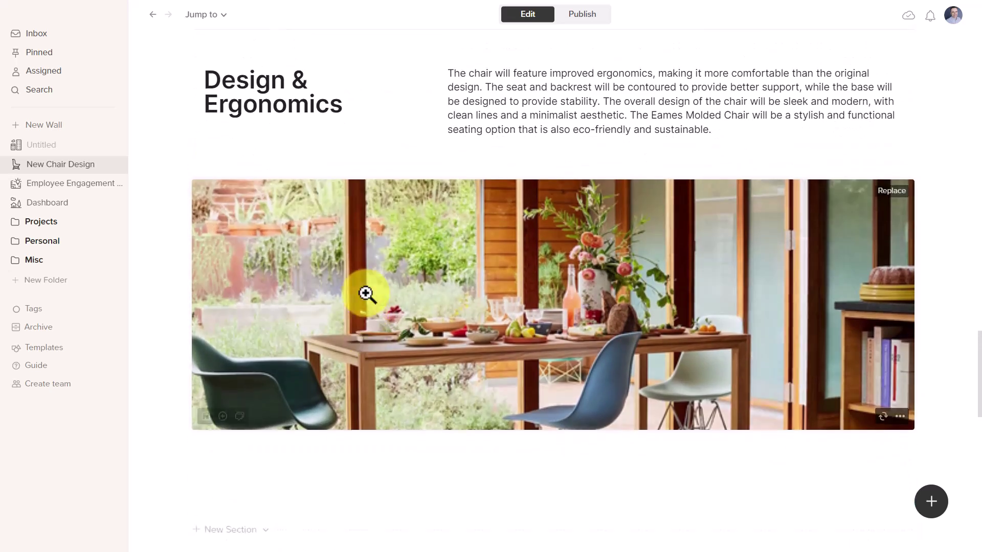
scroll(366, 294, up, 8)
scroll(944, 249, up, 5)
scroll(944, 249, down, 1)
scroll(943, 250, down, 2)
scroll(943, 249, down, 3)
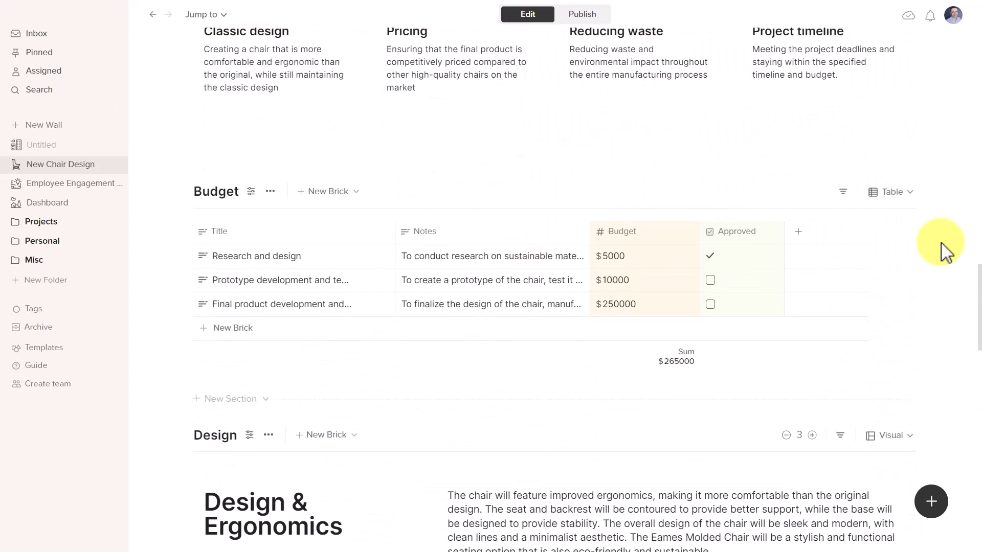
scroll(943, 249, up, 5)
scroll(944, 249, up, 5)
scroll(943, 249, up, 3)
scroll(943, 249, up, 3)
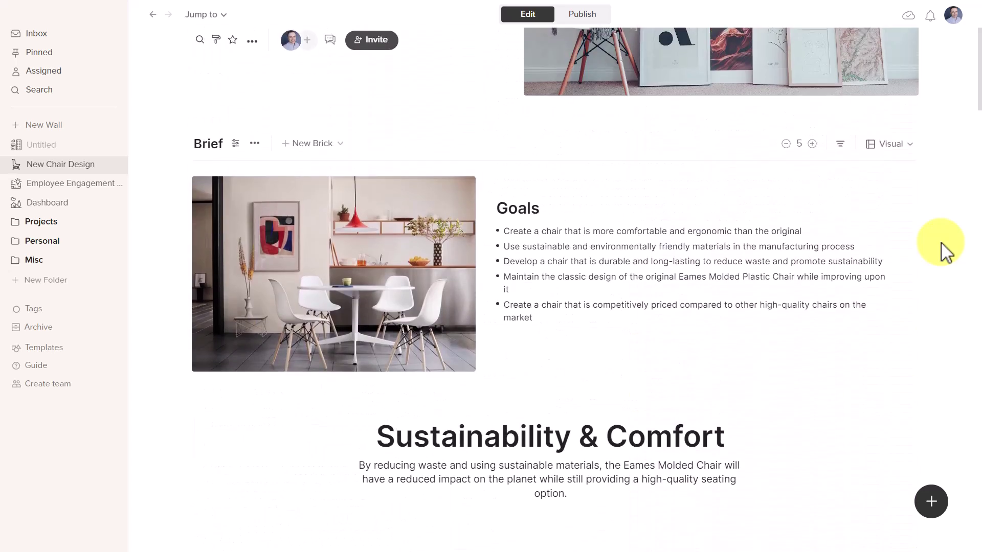
scroll(944, 249, up, 3)
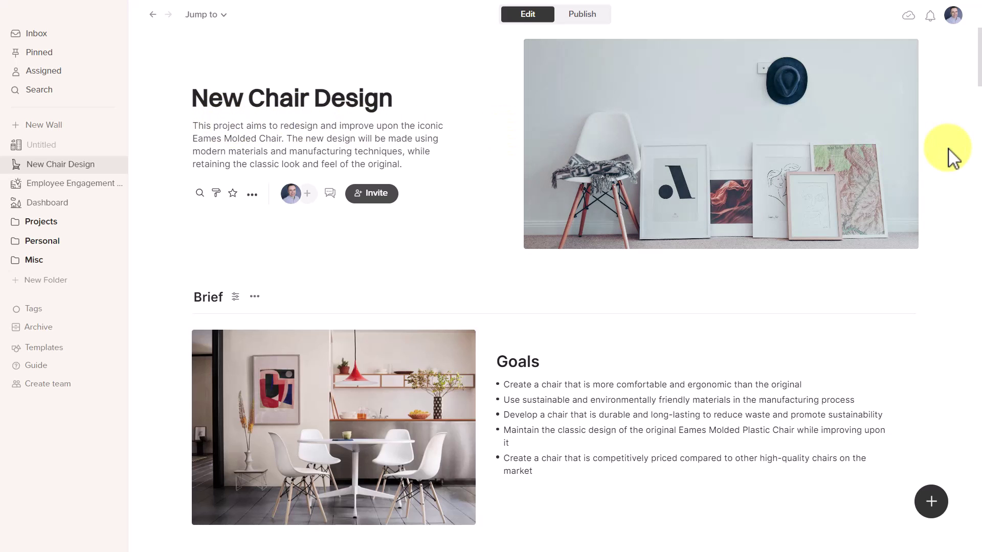
scroll(952, 157, down, 5)
mouse_move(214, 92)
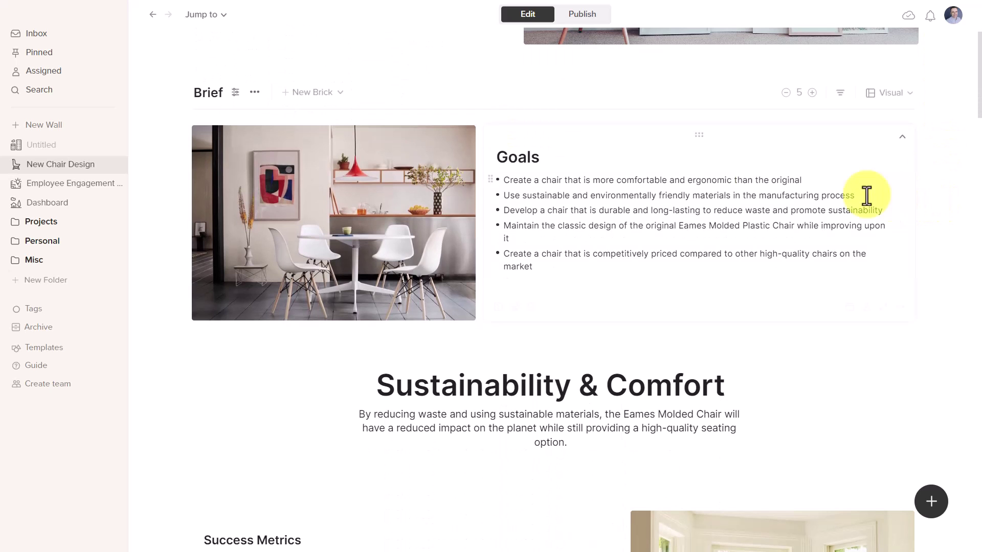
scroll(259, 160, down, 2)
scroll(264, 160, down, 6)
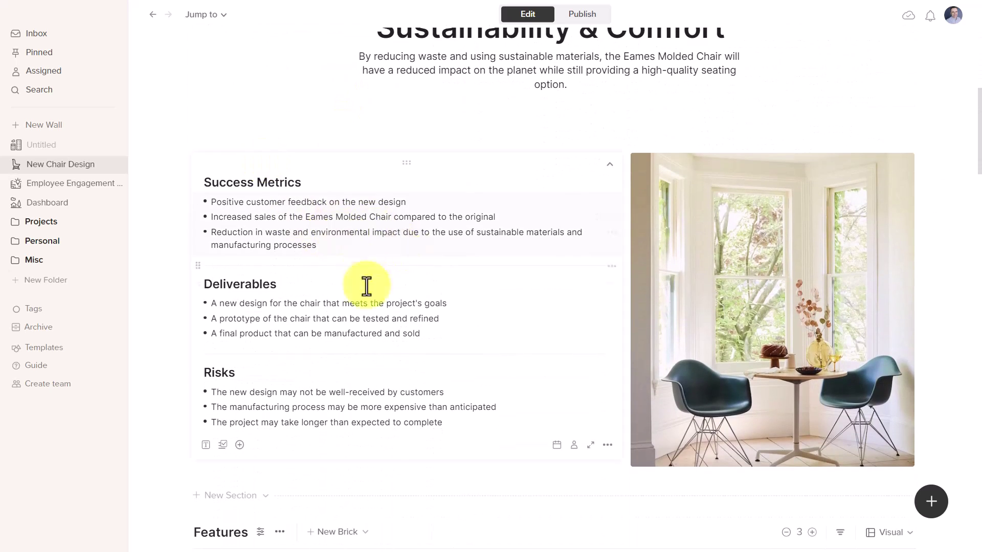
scroll(379, 297, up, 6)
scroll(379, 302, up, 4)
mouse_move(334, 274)
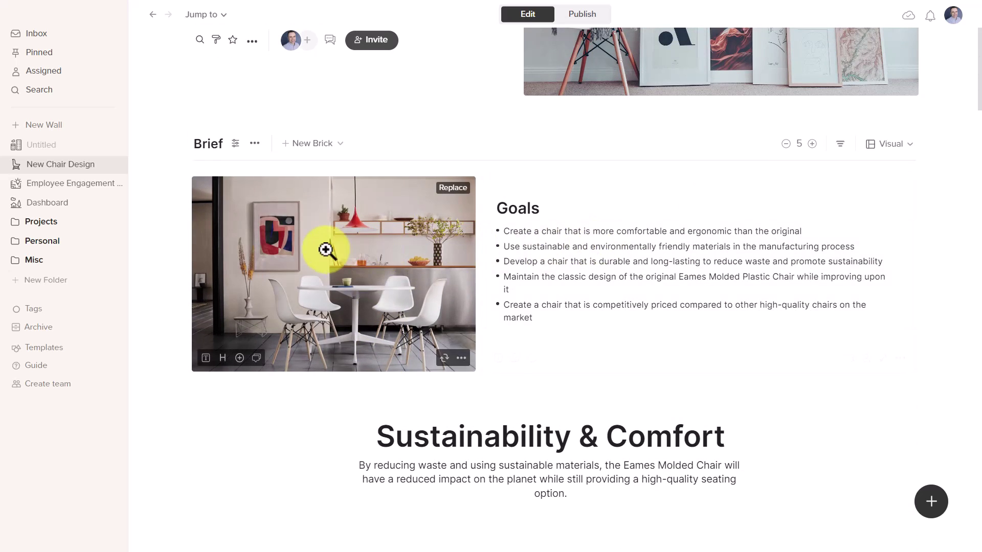
Step: Keep the chair image beside the Goals brick and give Goals a light blue background
drag(324, 248, 876, 240)
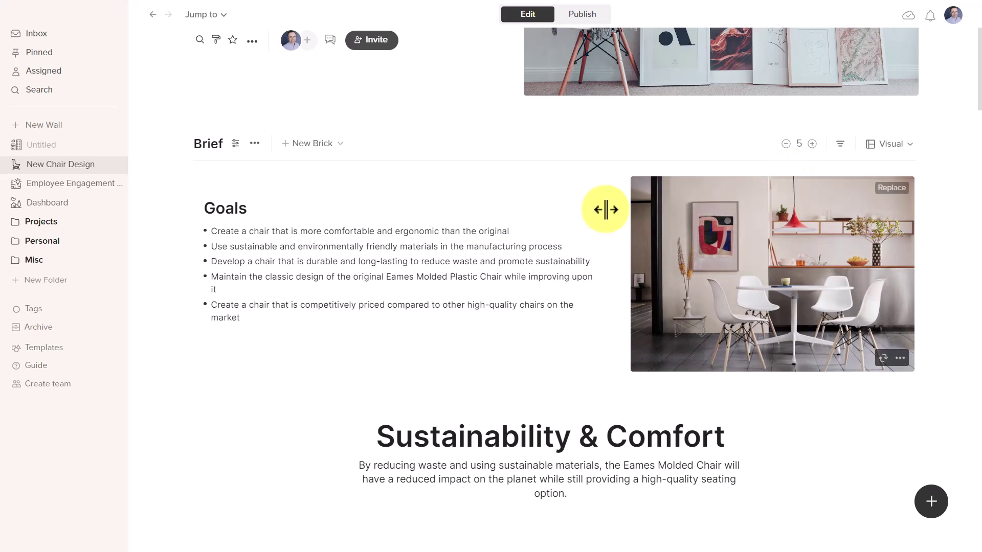
drag(415, 194, 707, 191)
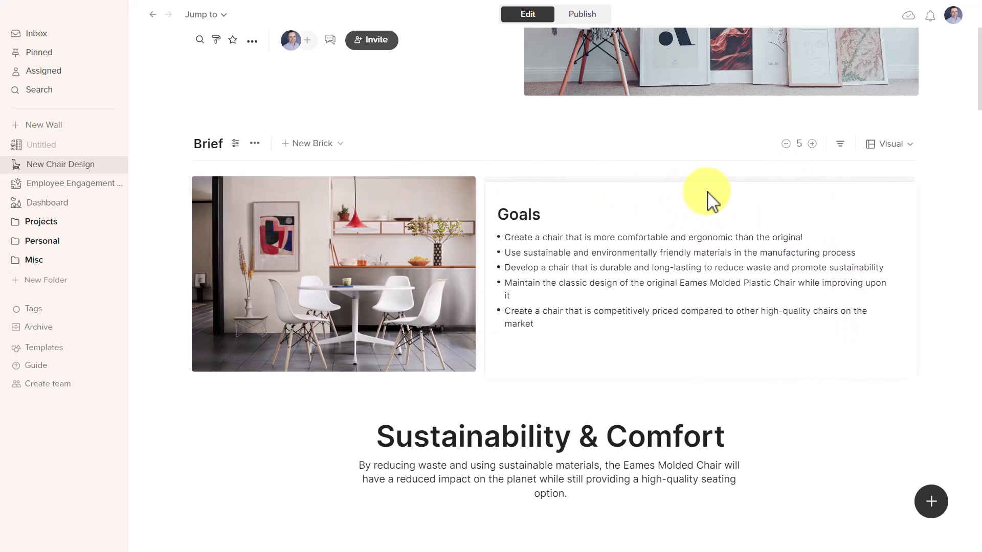
click(899, 359)
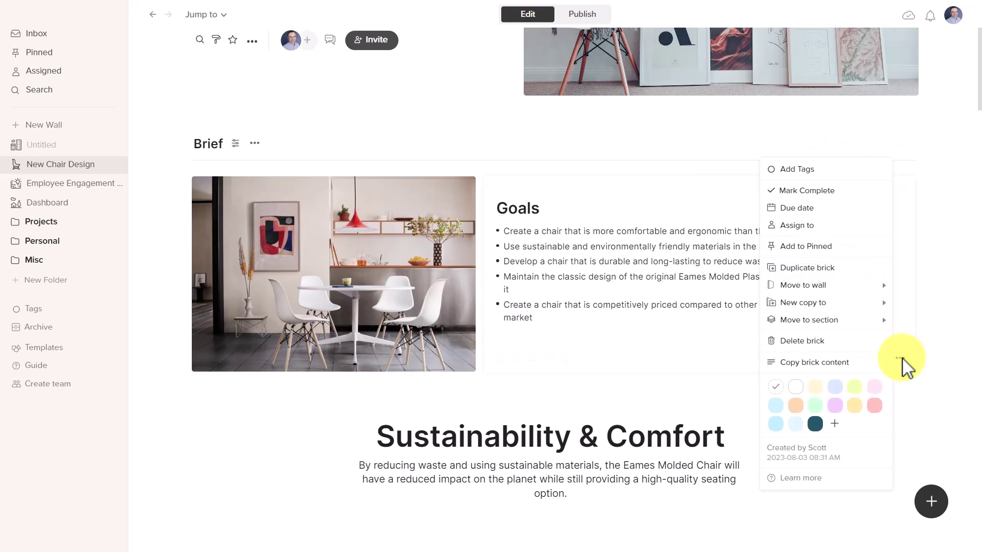
click(794, 424)
scroll(942, 285, up, 2)
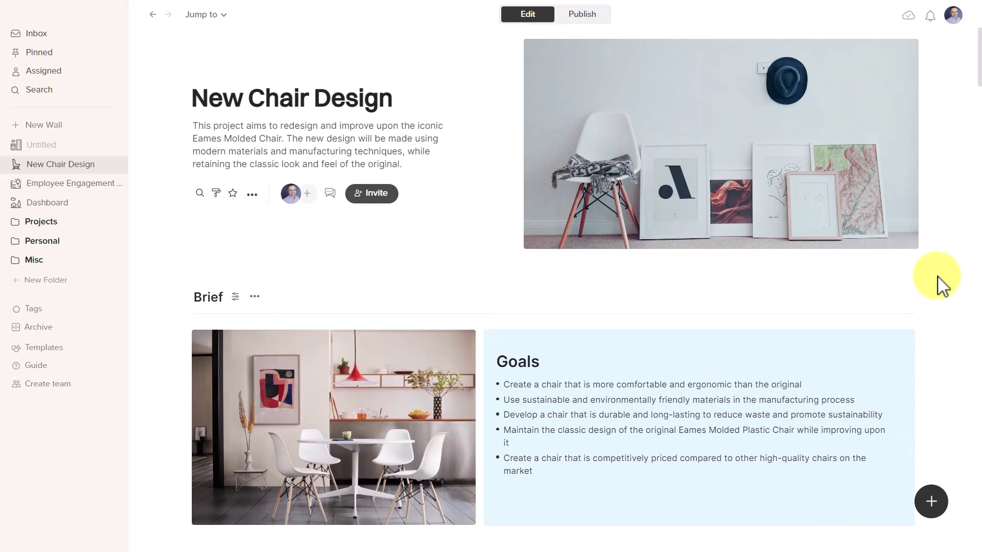
scroll(943, 285, down, 1)
scroll(951, 288, down, 2)
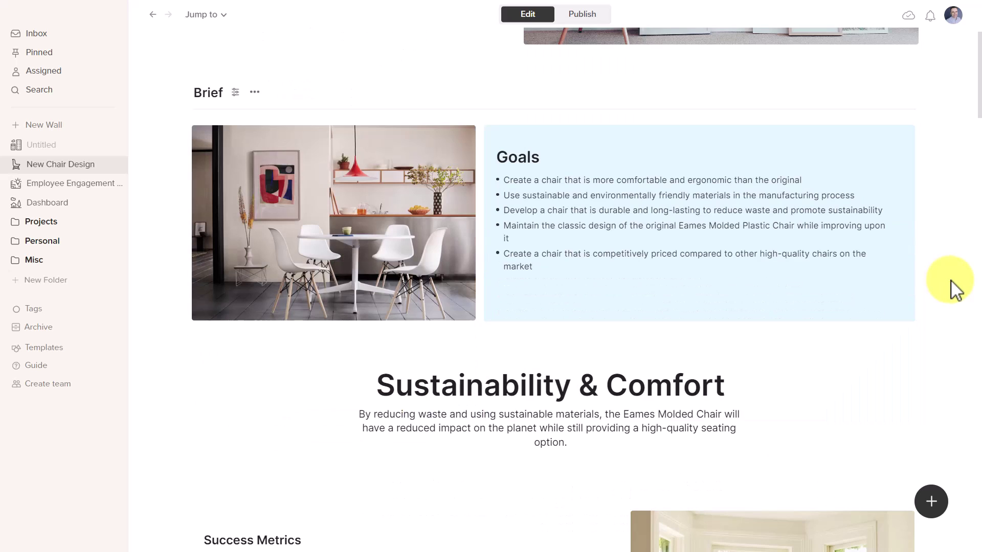
scroll(951, 289, down, 2)
scroll(951, 289, down, 1)
scroll(951, 289, down, 1)
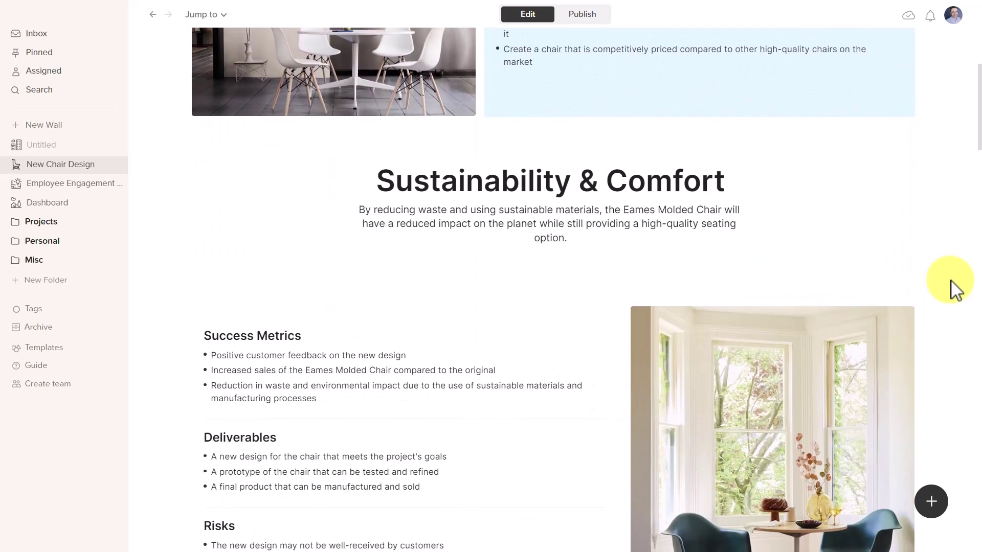
scroll(951, 288, down, 2)
scroll(951, 288, down, 1)
mouse_move(407, 306)
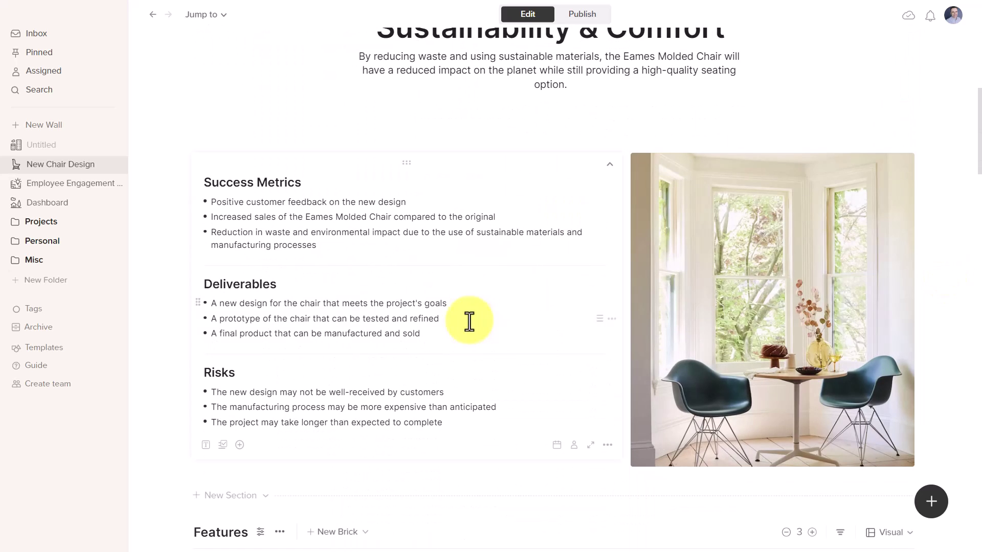
scroll(336, 309, down, 1)
scroll(335, 310, down, 4)
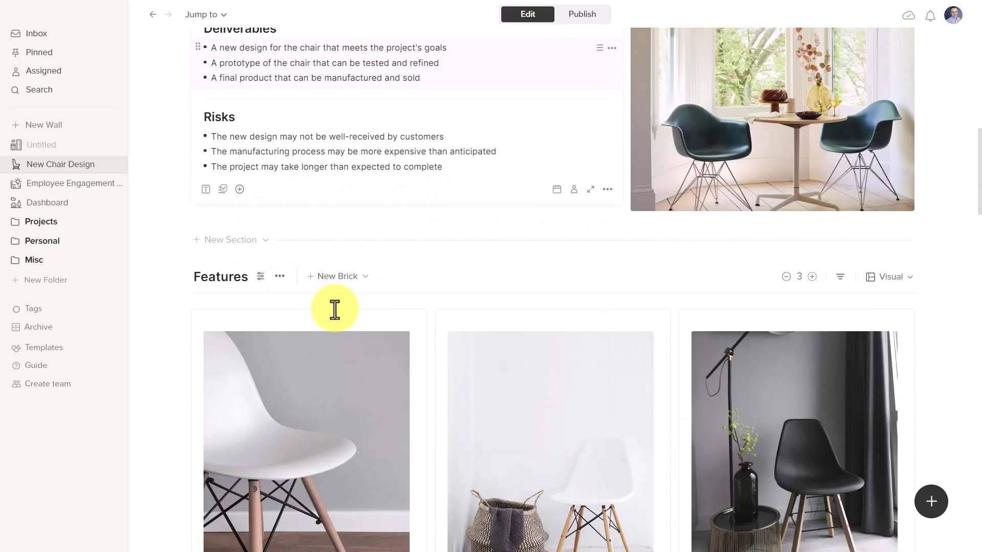
scroll(335, 309, down, 3)
scroll(949, 187, down, 1)
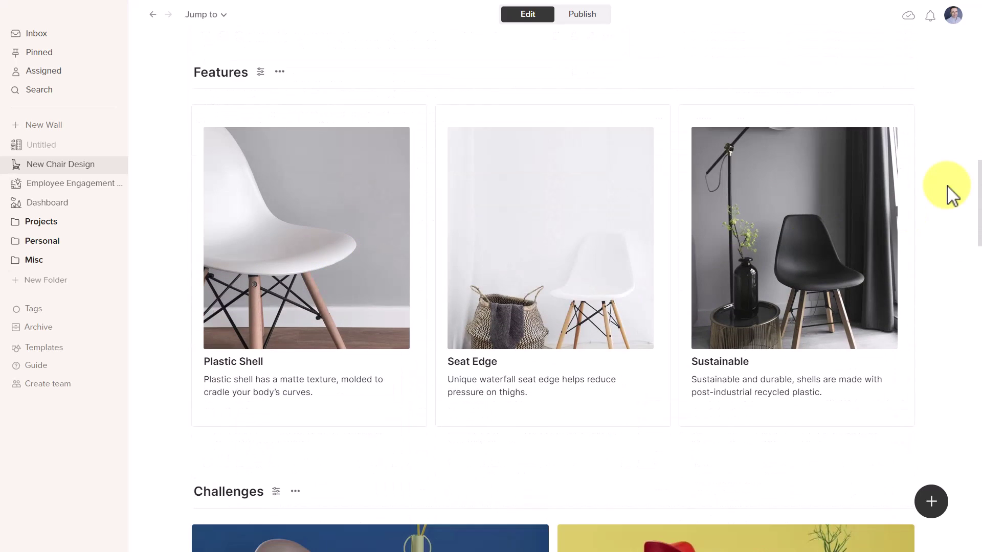
scroll(949, 187, down, 1)
scroll(949, 187, down, 3)
scroll(949, 187, down, 3)
scroll(948, 186, down, 5)
scroll(951, 193, up, 4)
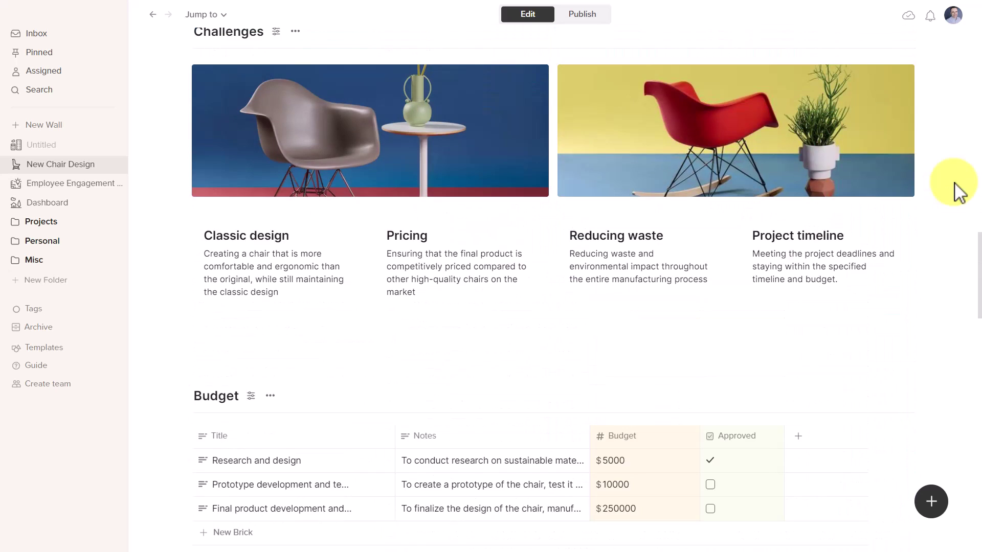
scroll(588, 182, down, 3)
scroll(440, 138, down, 2)
mouse_move(529, 230)
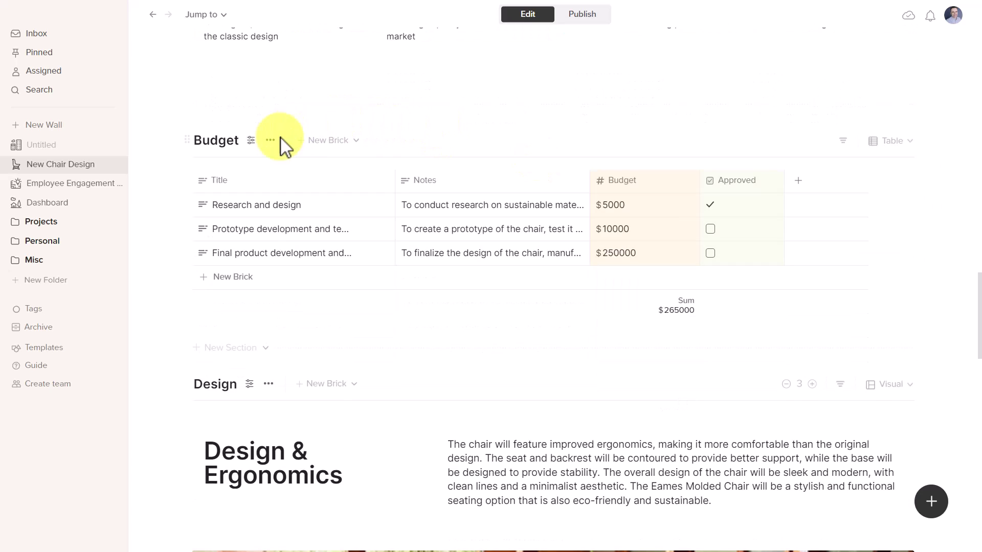
mouse_move(537, 140)
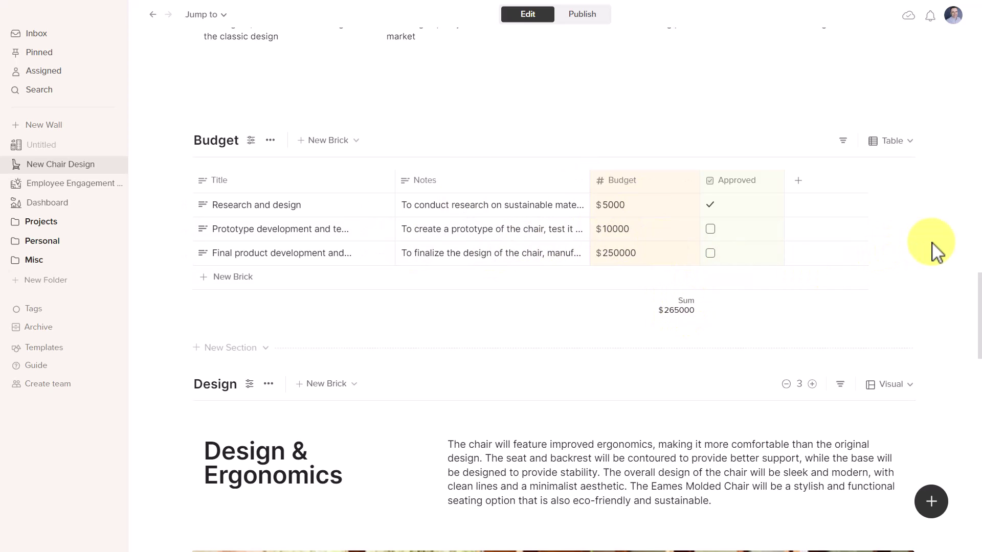
scroll(935, 251, down, 2)
scroll(936, 251, down, 2)
scroll(936, 251, down, 5)
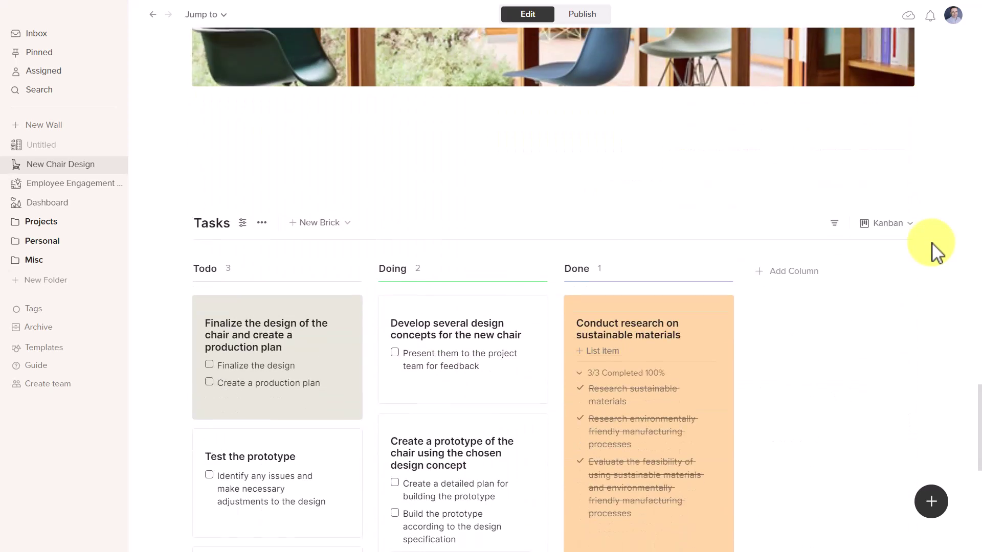
scroll(936, 252, down, 1)
scroll(936, 252, down, 1)
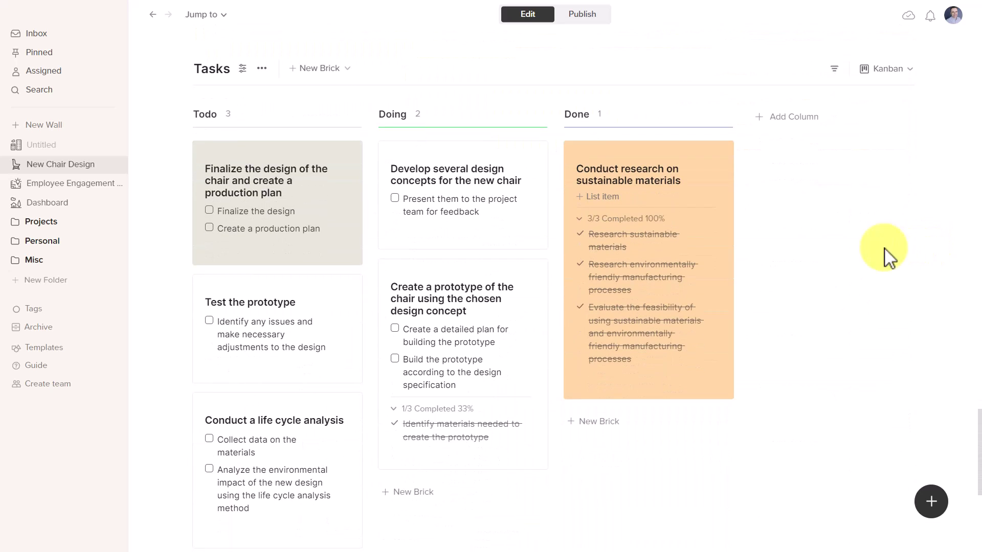
mouse_move(277, 356)
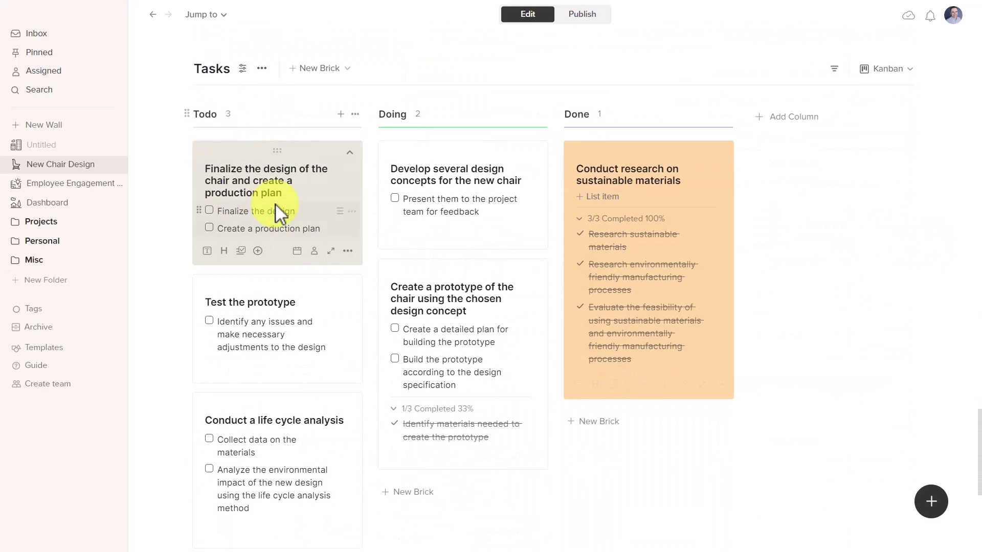
scroll(285, 201, down, 1)
scroll(284, 201, up, 1)
Step: Move 'Test the prototype' to Doing and 'Develop several design concepts' back to Todo
drag(275, 288, 460, 271)
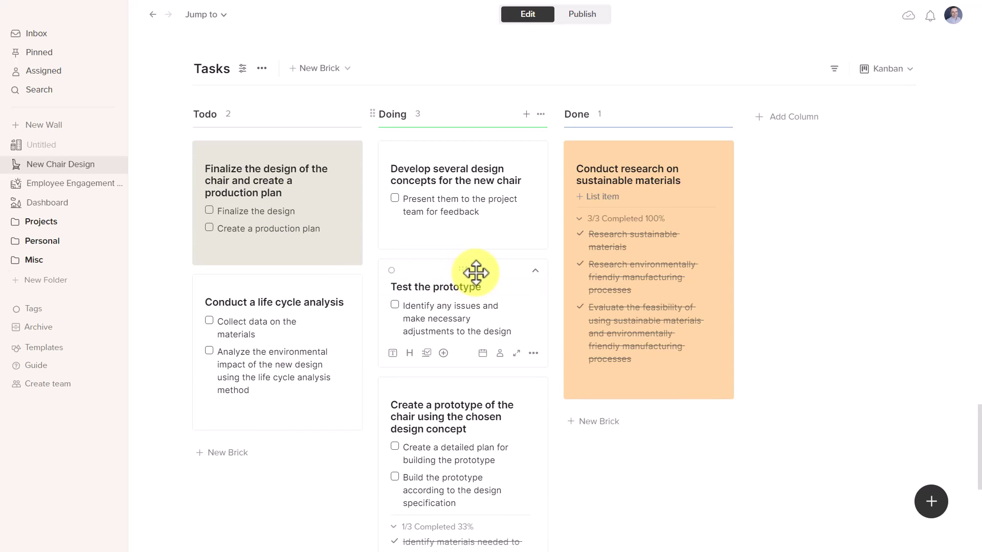
drag(465, 152, 263, 158)
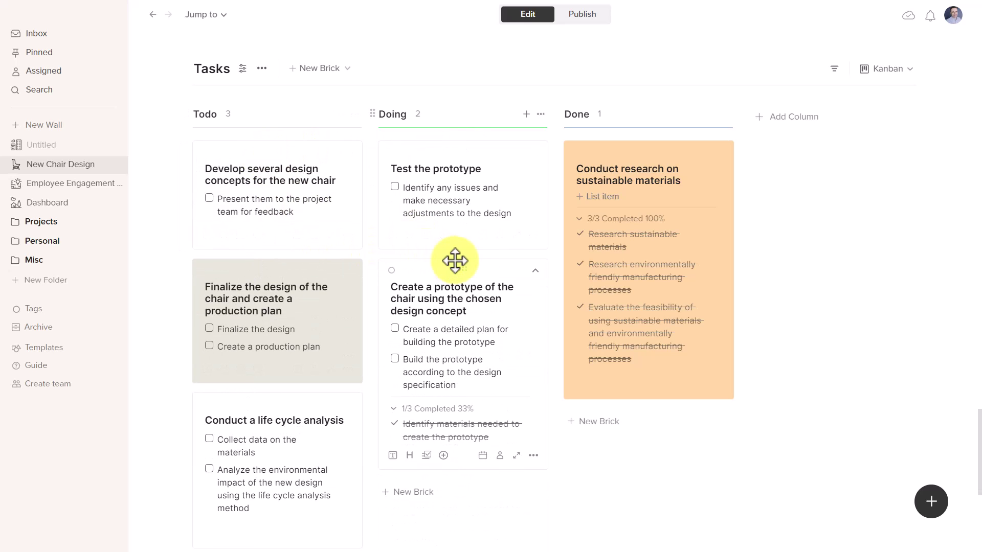
scroll(453, 261, down, 3)
scroll(456, 271, up, 1)
scroll(499, 277, up, 1)
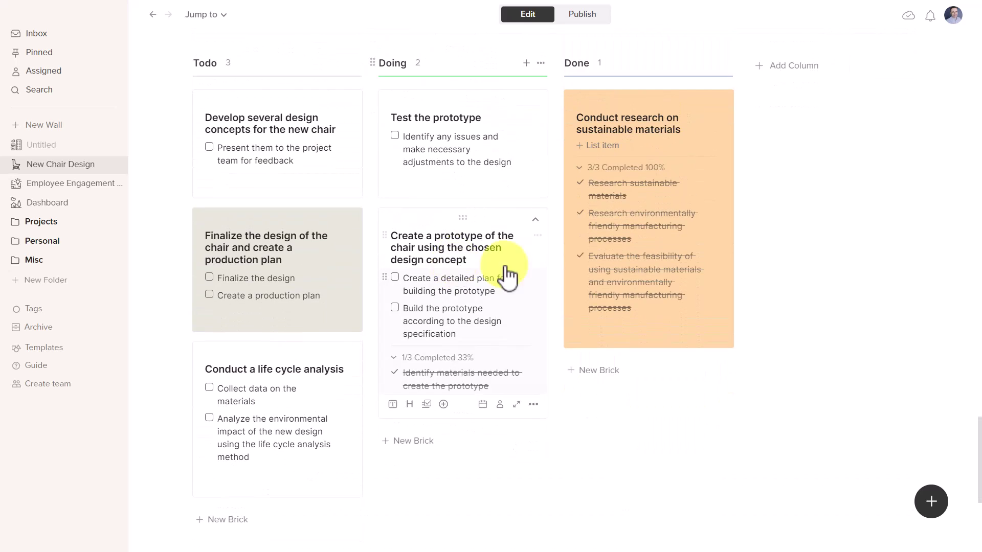
scroll(954, 315, up, 1)
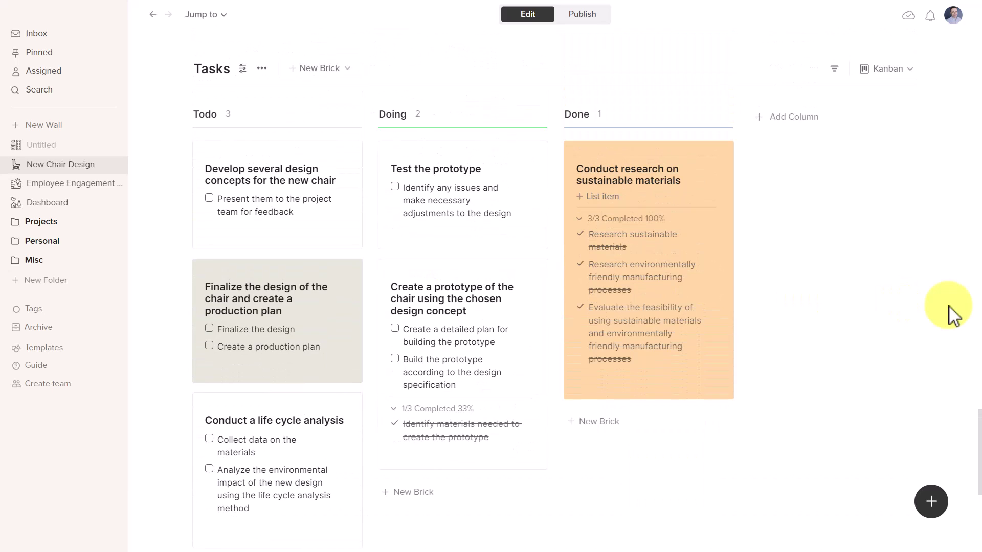
scroll(953, 314, up, 2)
scroll(954, 315, up, 3)
scroll(953, 314, up, 4)
scroll(953, 315, up, 4)
scroll(954, 315, up, 2)
scroll(971, 289, up, 2)
scroll(958, 287, up, 6)
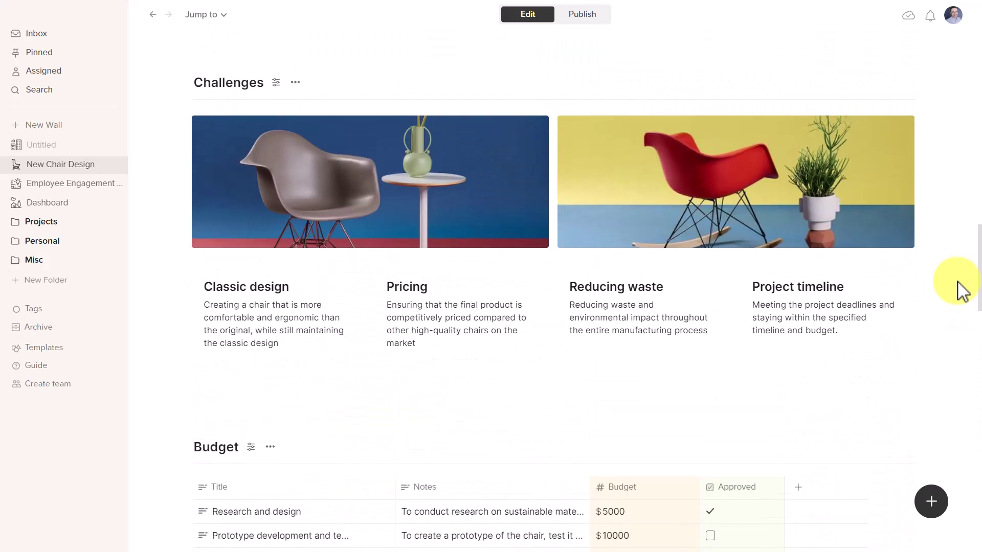
scroll(961, 290, up, 3)
scroll(960, 290, up, 2)
scroll(961, 291, up, 3)
scroll(961, 290, up, 4)
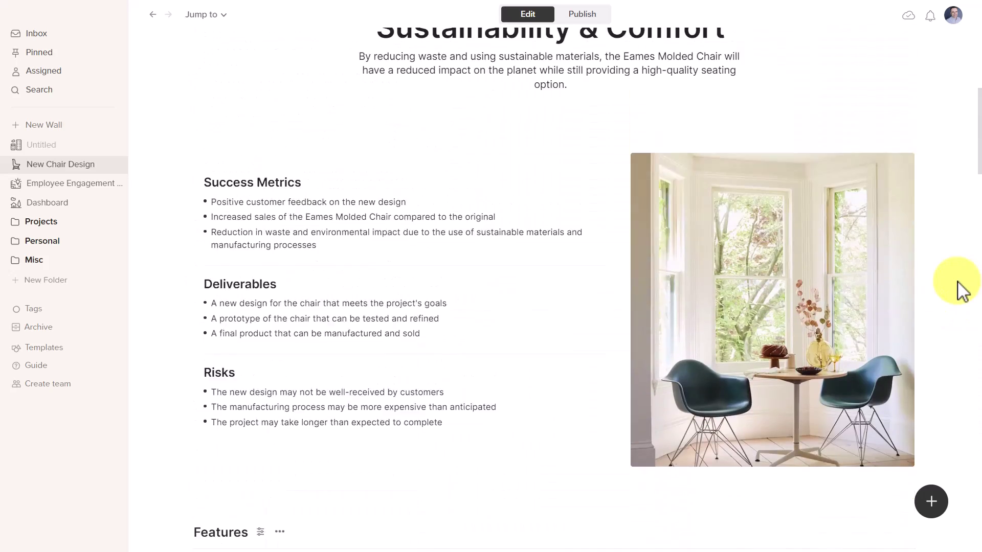
scroll(961, 291, up, 3)
scroll(960, 290, up, 4)
scroll(962, 290, down, 10)
scroll(961, 290, down, 10)
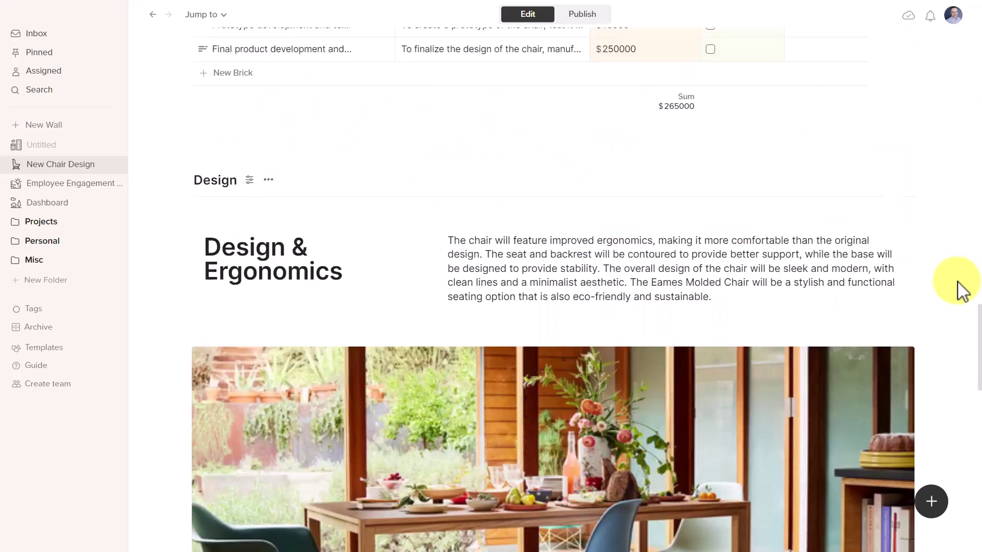
scroll(961, 290, down, 5)
scroll(916, 292, down, 4)
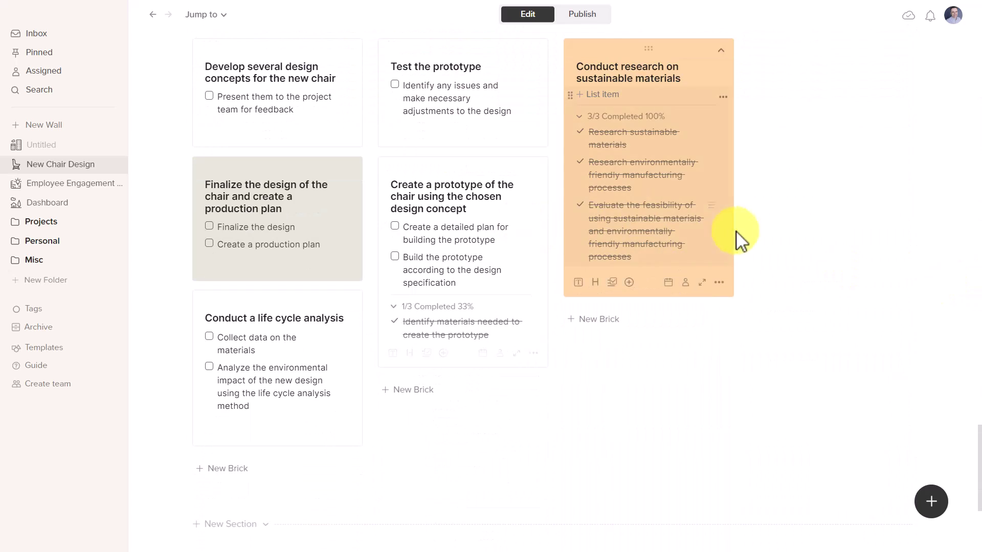
scroll(933, 241, up, 2)
scroll(936, 242, up, 3)
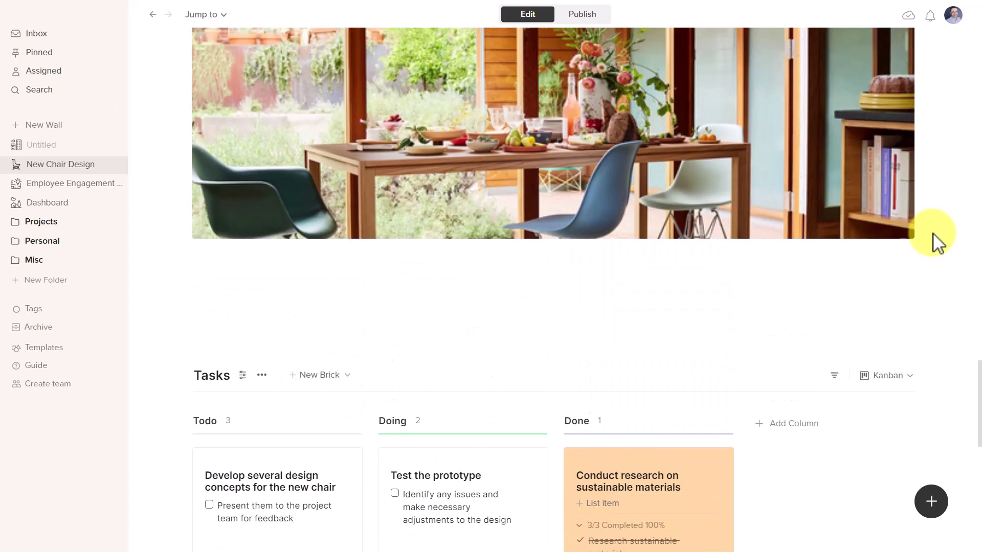
scroll(936, 241, up, 5)
scroll(935, 241, up, 4)
scroll(936, 241, up, 4)
scroll(936, 241, up, 5)
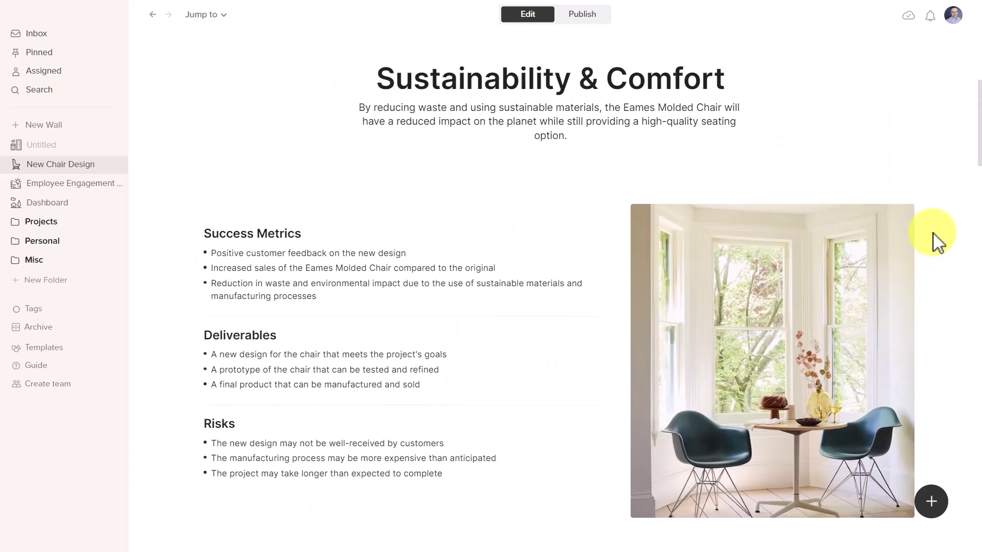
scroll(935, 240, up, 5)
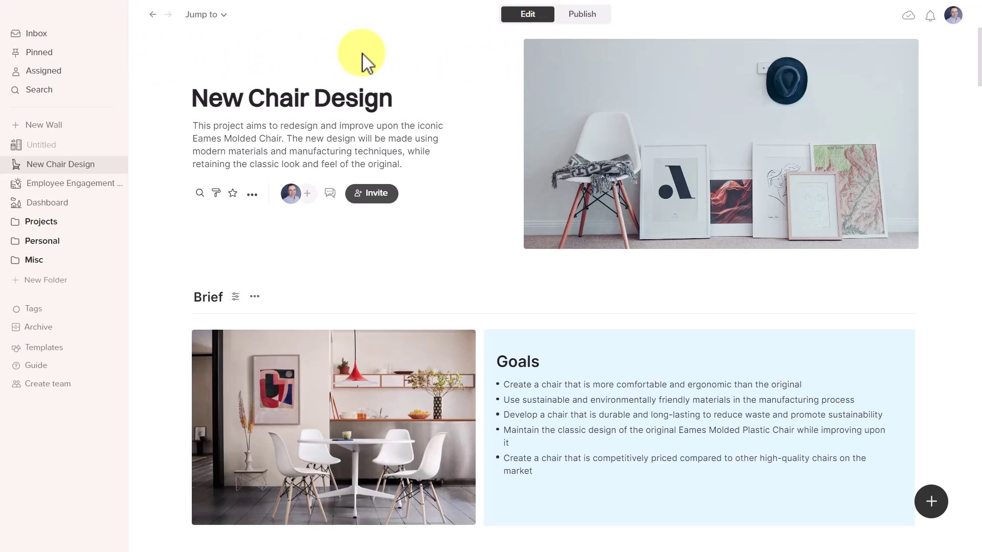
Step: Publish New Chair Design with Budget and Tasks excluded, then copy the public link
click(583, 15)
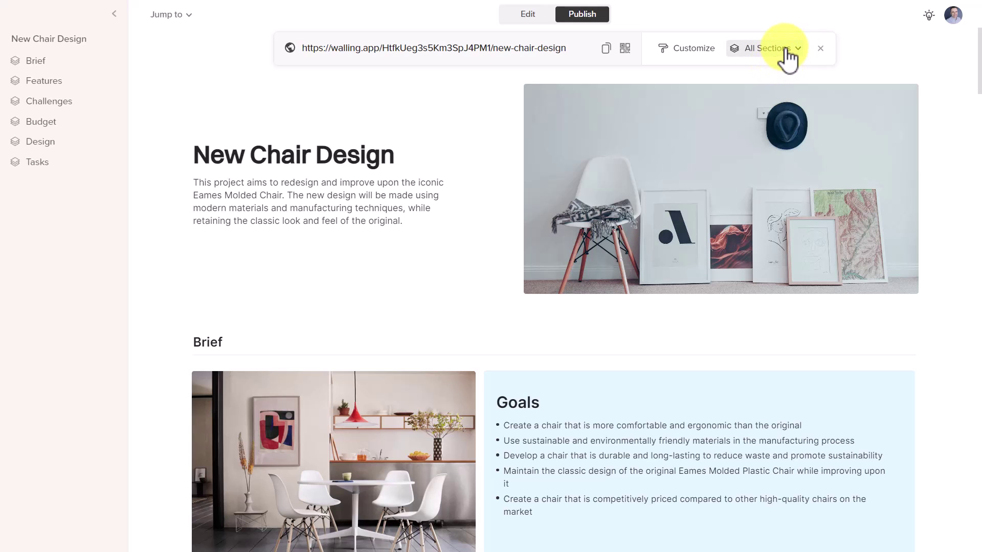
click(788, 57)
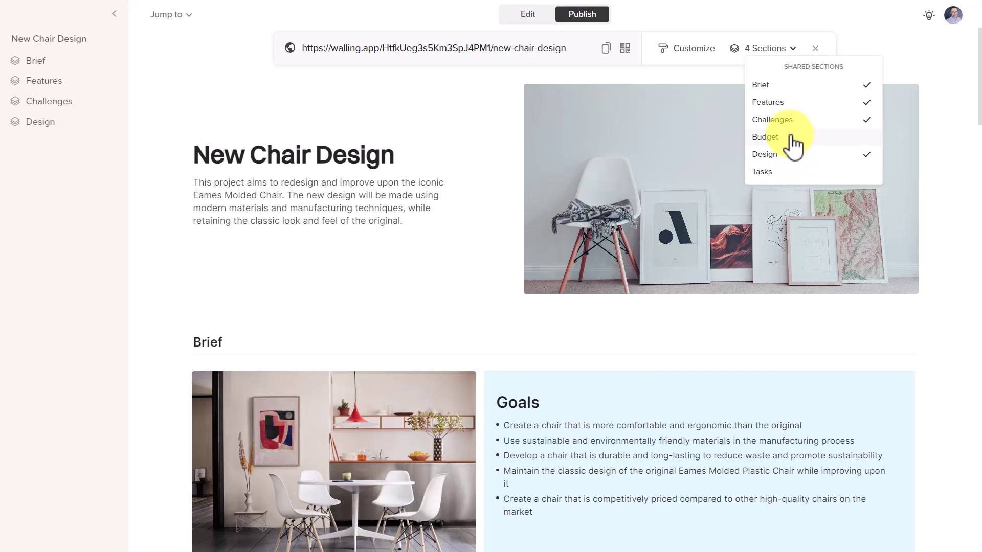
click(882, 50)
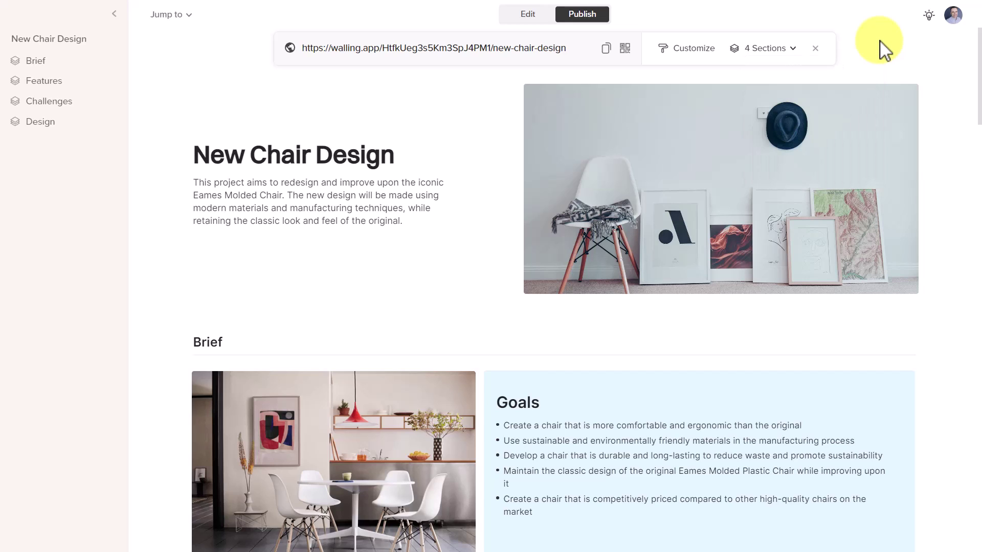
click(608, 51)
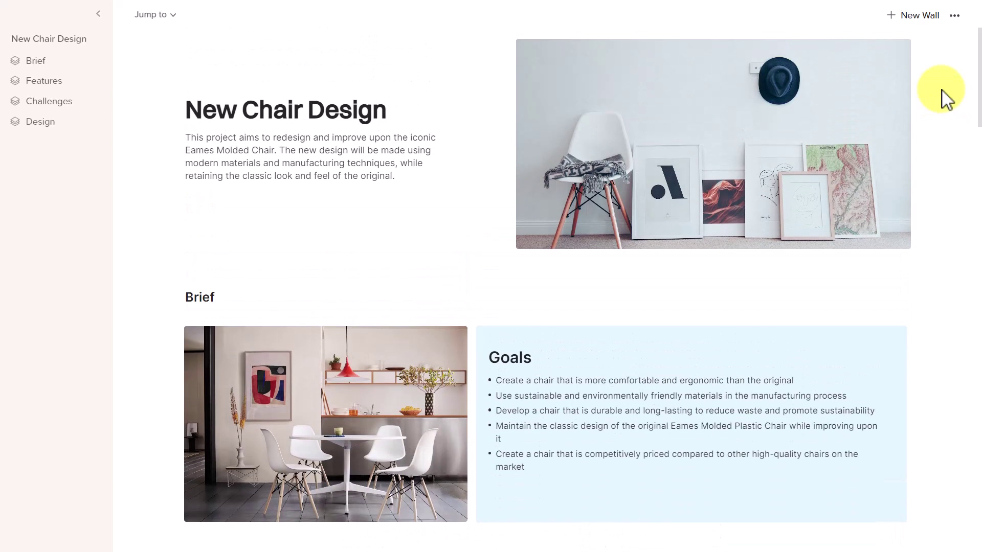
scroll(945, 98, down, 2)
scroll(945, 99, down, 1)
scroll(945, 99, down, 1)
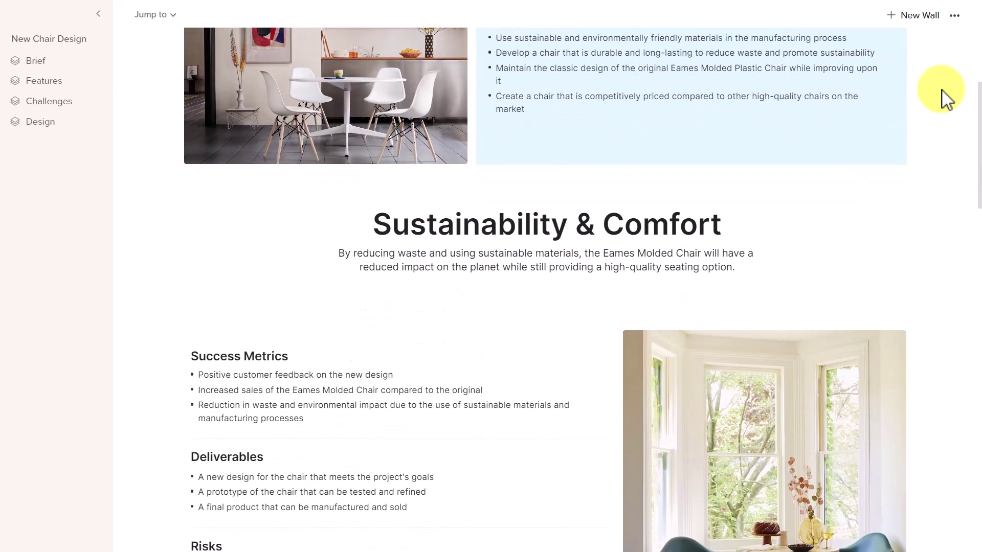
scroll(946, 99, down, 1)
scroll(945, 99, down, 3)
scroll(946, 99, down, 3)
scroll(945, 98, down, 1)
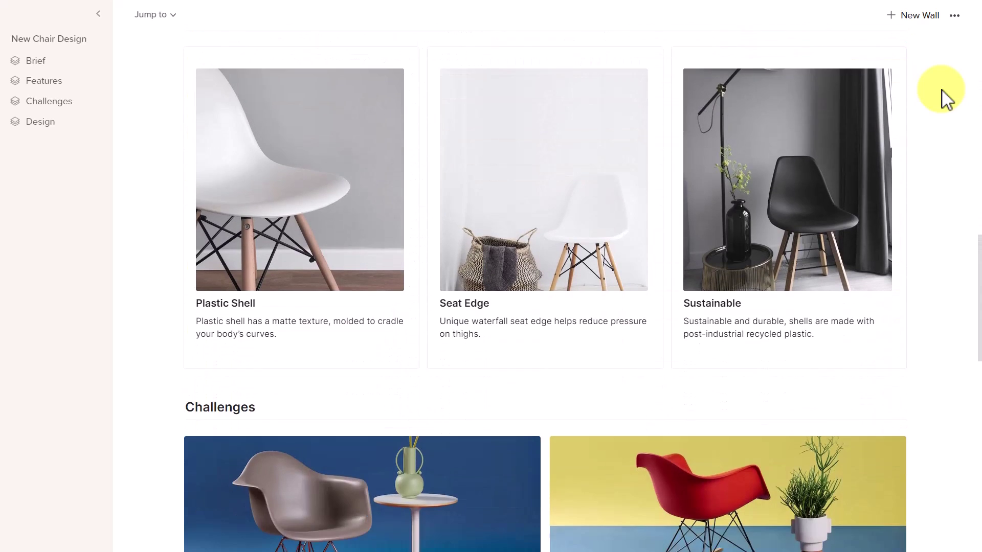
scroll(945, 99, down, 2)
scroll(945, 98, down, 1)
scroll(945, 98, down, 2)
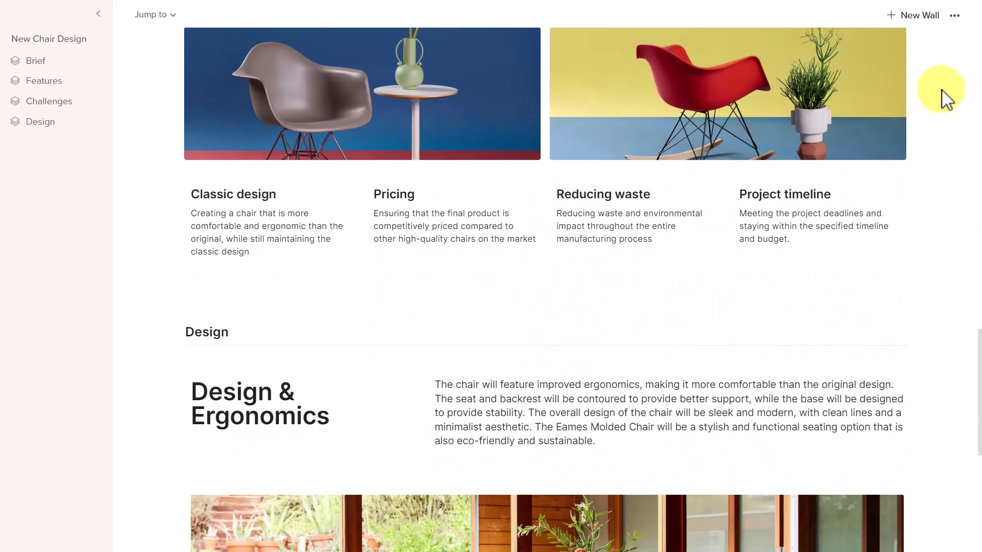
scroll(943, 91, down, 1)
scroll(943, 90, down, 2)
scroll(939, 94, down, 2)
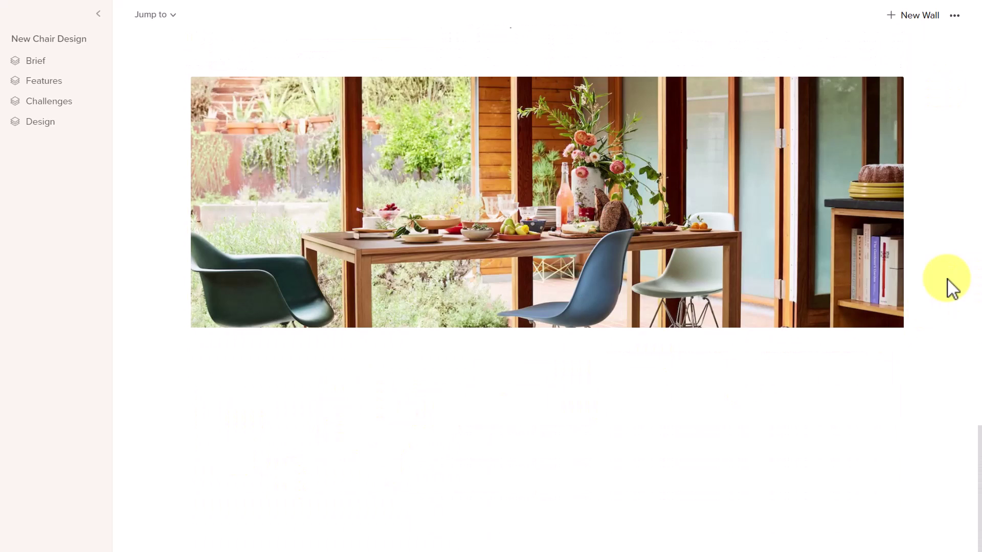
scroll(952, 287, up, 4)
scroll(948, 285, up, 4)
scroll(947, 285, up, 4)
scroll(945, 216, up, 1)
scroll(943, 209, down, 1)
scroll(942, 209, down, 2)
scroll(943, 209, down, 2)
scroll(942, 209, down, 2)
scroll(942, 209, down, 1)
scroll(942, 209, down, 1)
scroll(943, 208, down, 2)
scroll(943, 208, down, 1)
scroll(943, 208, up, 5)
scroll(943, 208, up, 3)
scroll(943, 209, up, 3)
scroll(943, 208, up, 4)
scroll(943, 213, up, 1)
scroll(943, 213, up, 2)
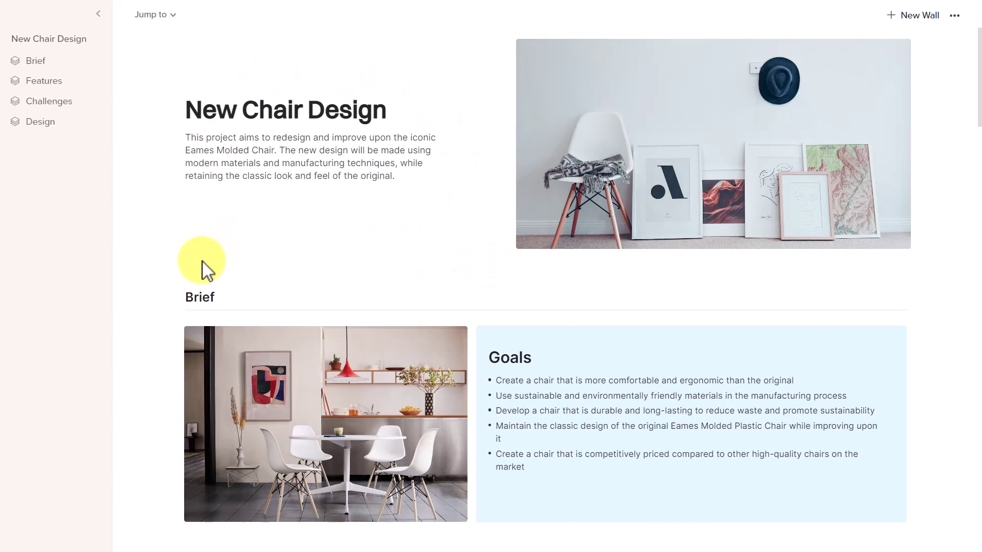
click(40, 122)
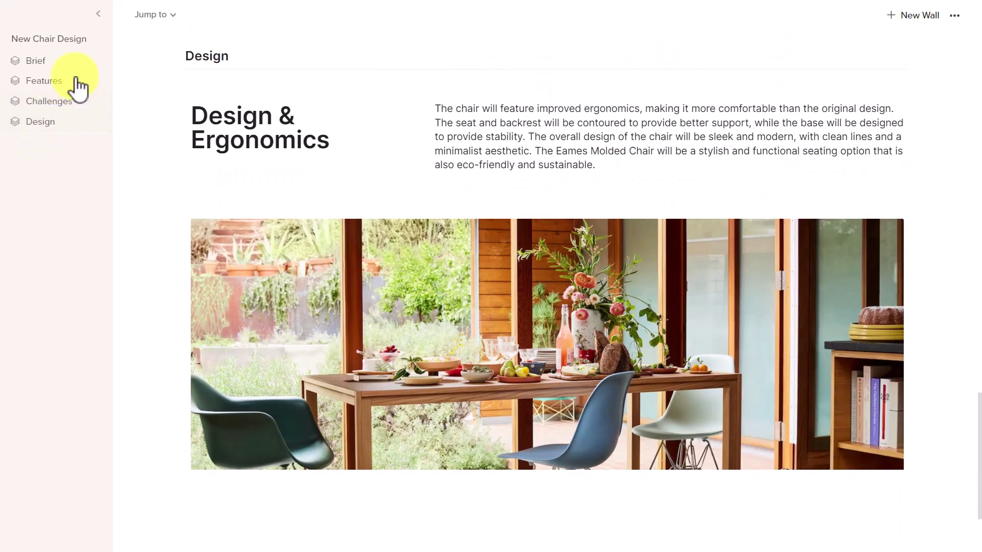
click(59, 81)
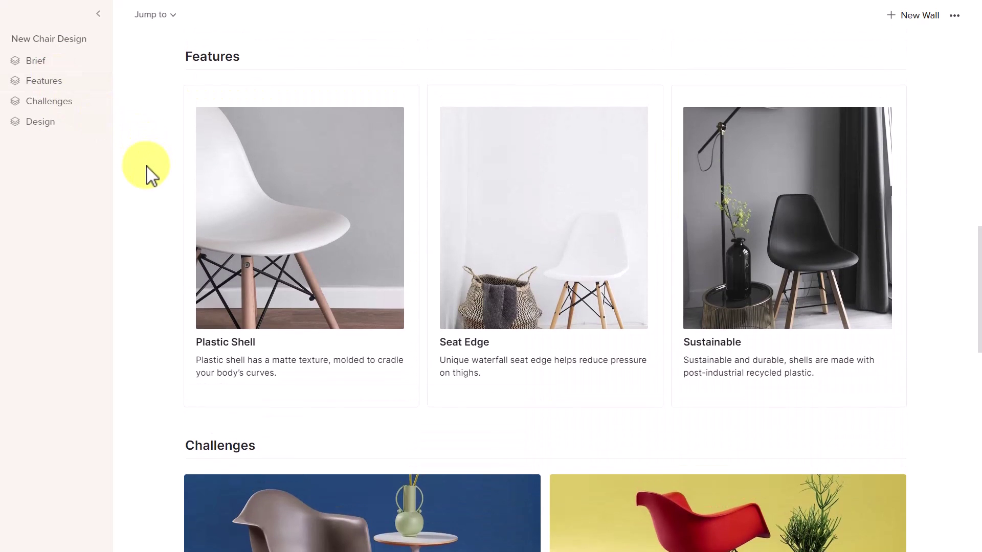
scroll(152, 175, up, 5)
scroll(151, 175, up, 2)
scroll(152, 175, up, 5)
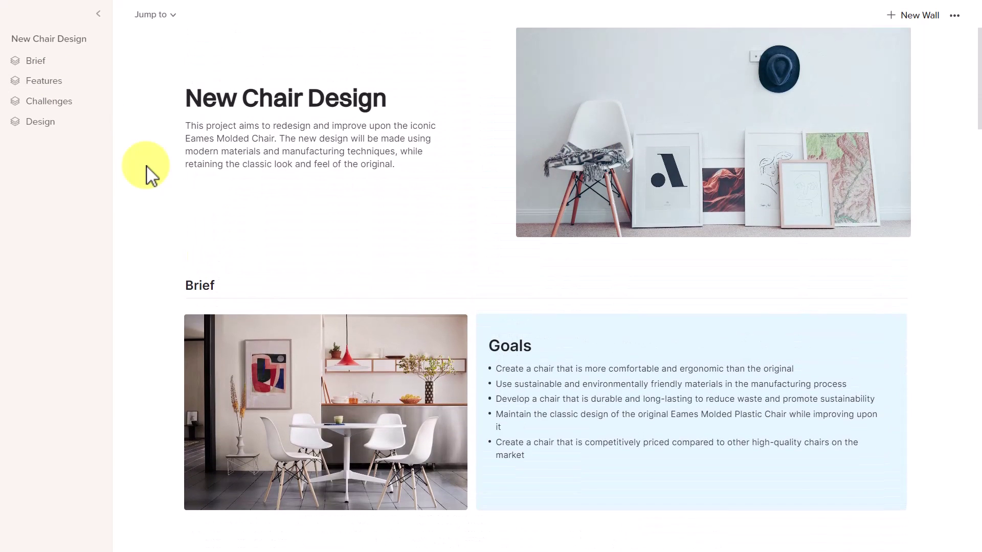
scroll(151, 175, up, 1)
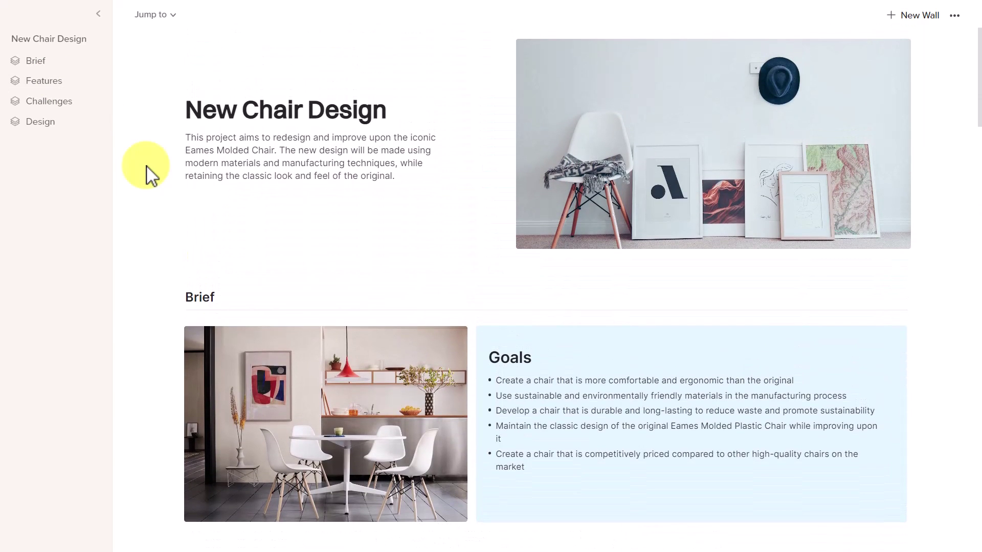
scroll(151, 175, down, 3)
scroll(151, 174, down, 3)
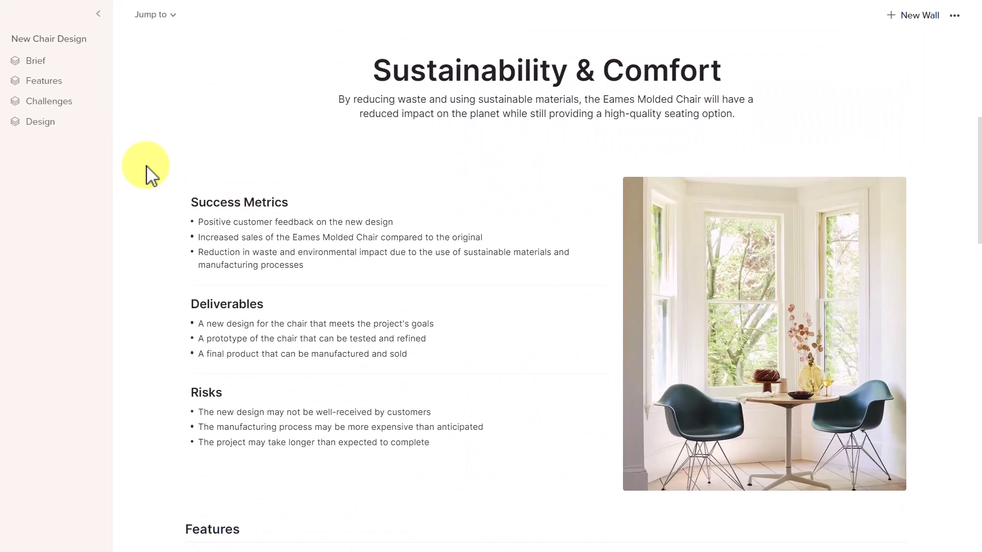
scroll(151, 174, up, 4)
scroll(151, 175, up, 3)
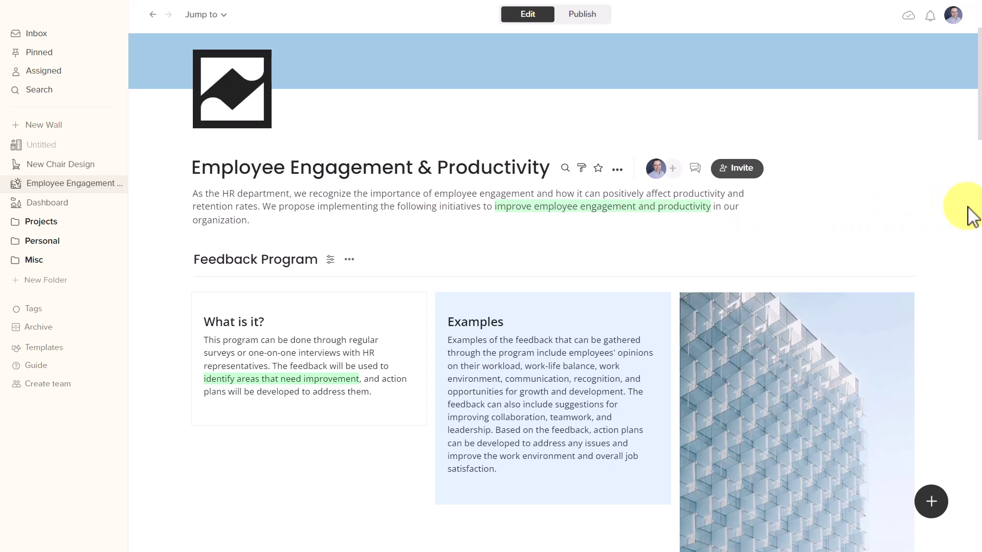
scroll(970, 217, down, 2)
scroll(971, 217, down, 1)
scroll(970, 217, down, 1)
scroll(968, 218, down, 2)
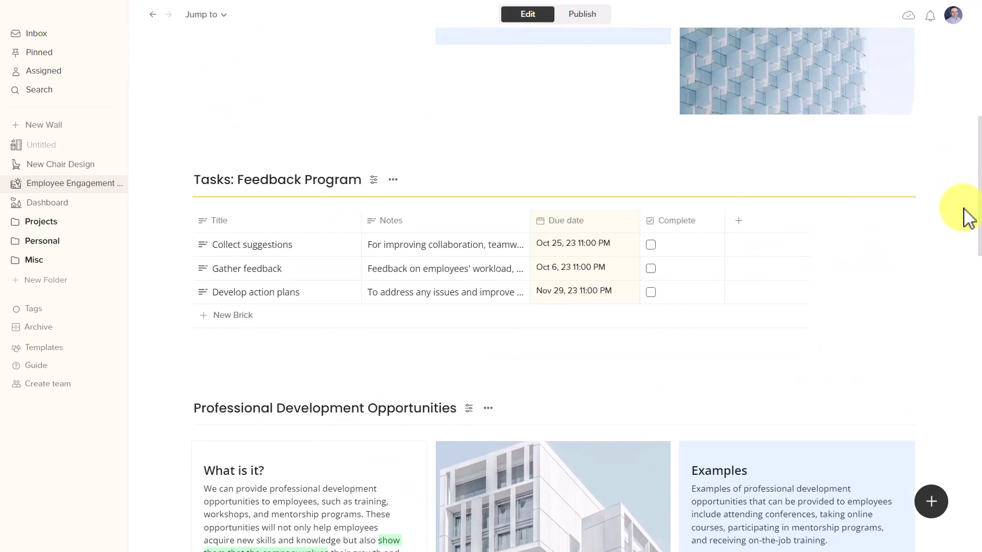
scroll(969, 217, down, 2)
scroll(969, 217, down, 2)
scroll(968, 217, down, 1)
scroll(969, 217, down, 1)
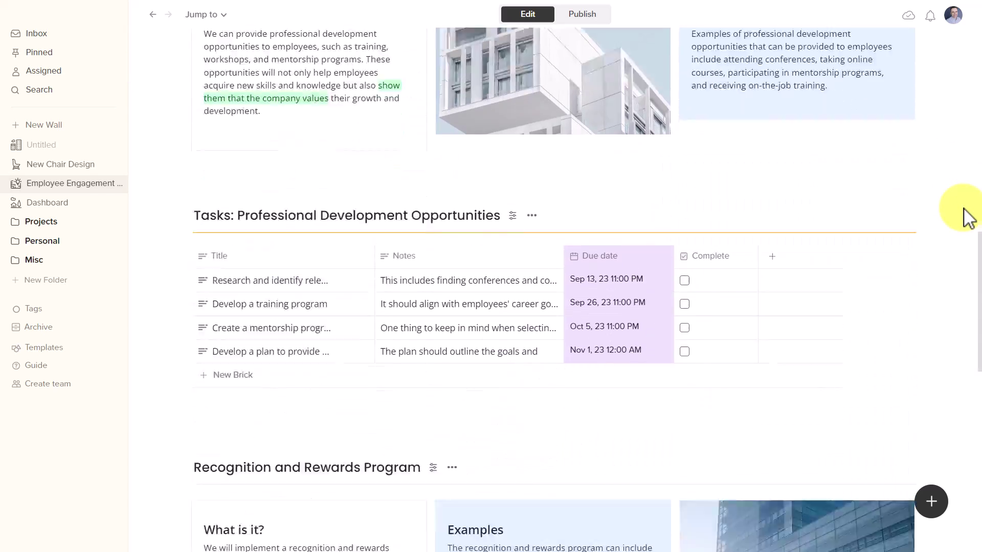
scroll(969, 217, down, 2)
scroll(968, 217, down, 3)
scroll(968, 217, down, 1)
scroll(969, 216, down, 1)
scroll(969, 217, up, 3)
scroll(969, 217, up, 1)
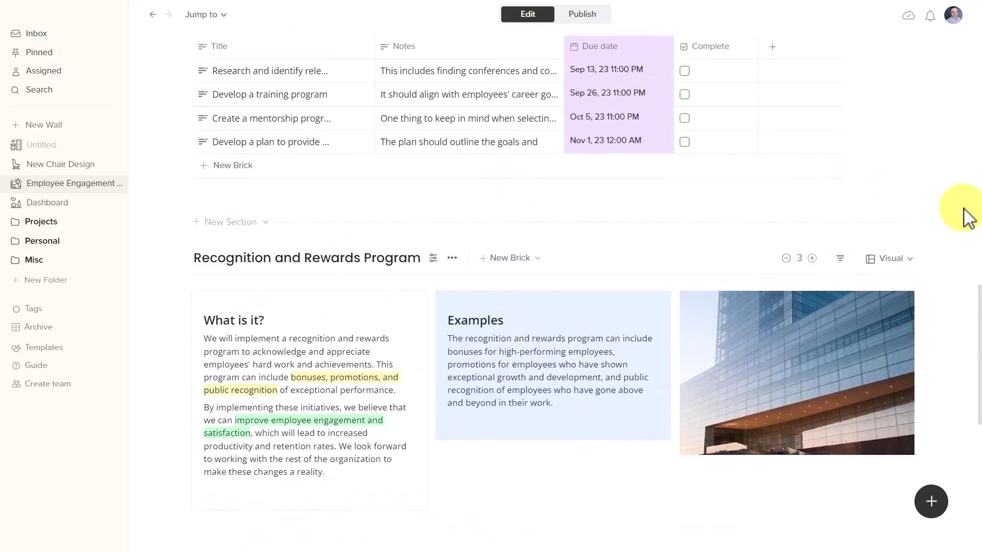
scroll(696, 254, down, 5)
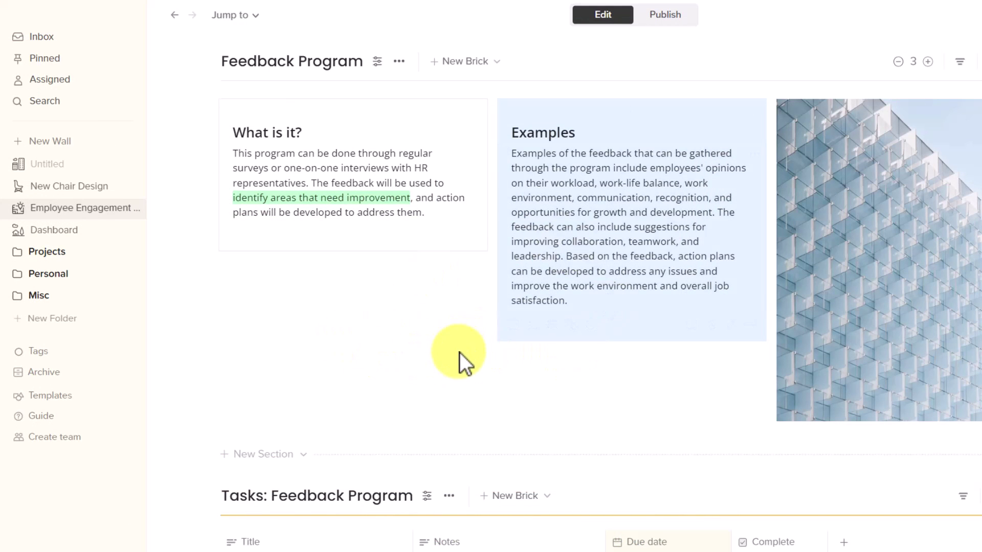
Step: Drop the Group EMAIL Setup image and Keep Pinned Notes video into Feedback Program
click(500, 549)
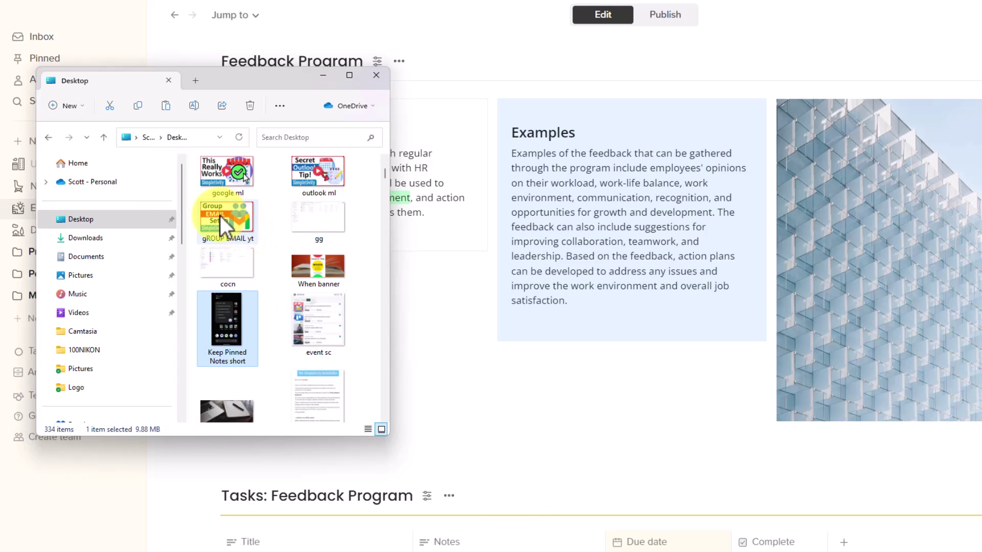
drag(221, 216, 622, 406)
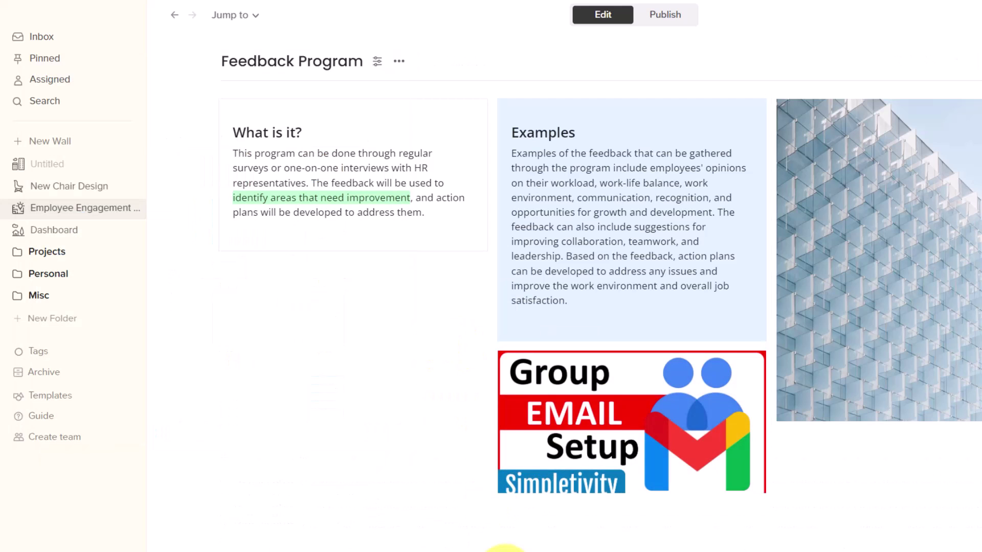
click(502, 549)
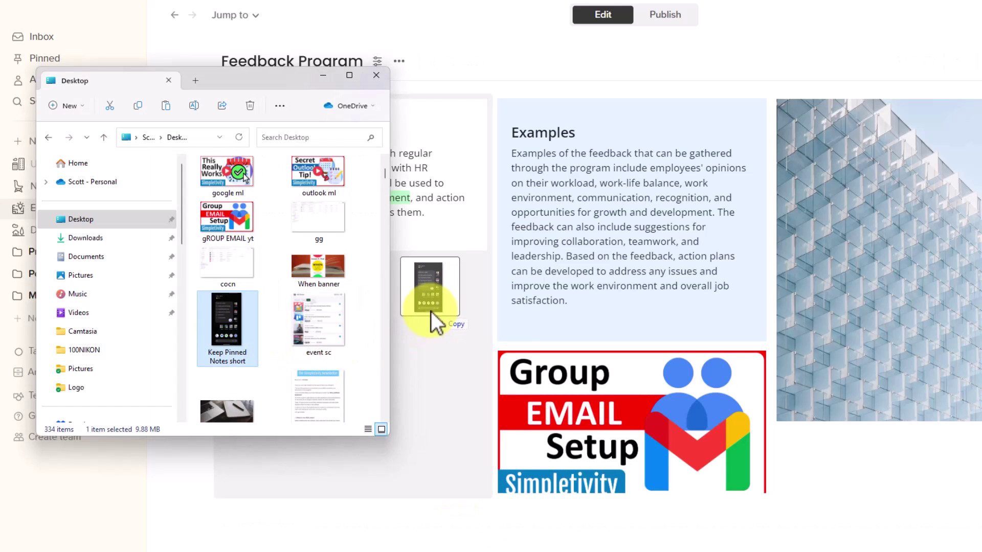
drag(231, 332, 433, 304)
scroll(433, 303, down, 5)
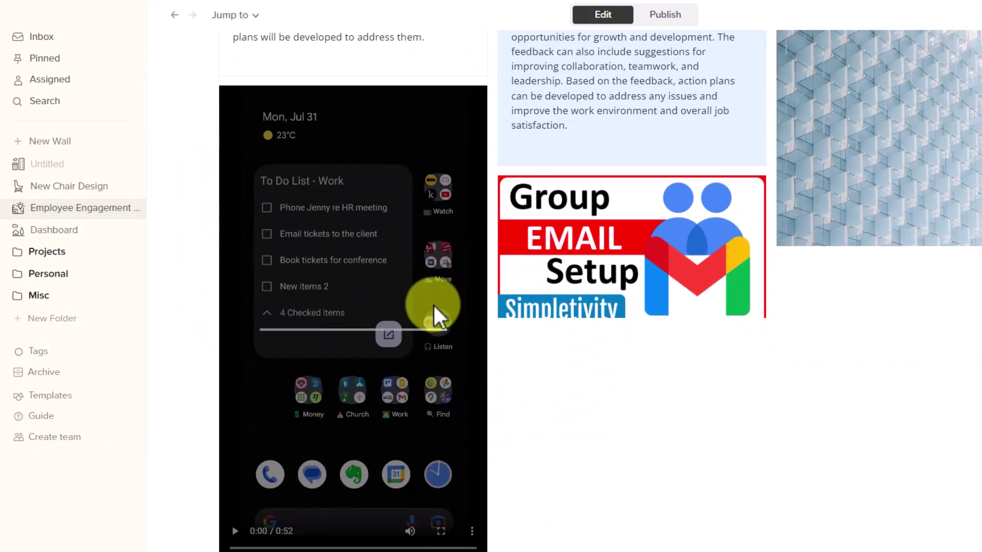
scroll(674, 367, up, 4)
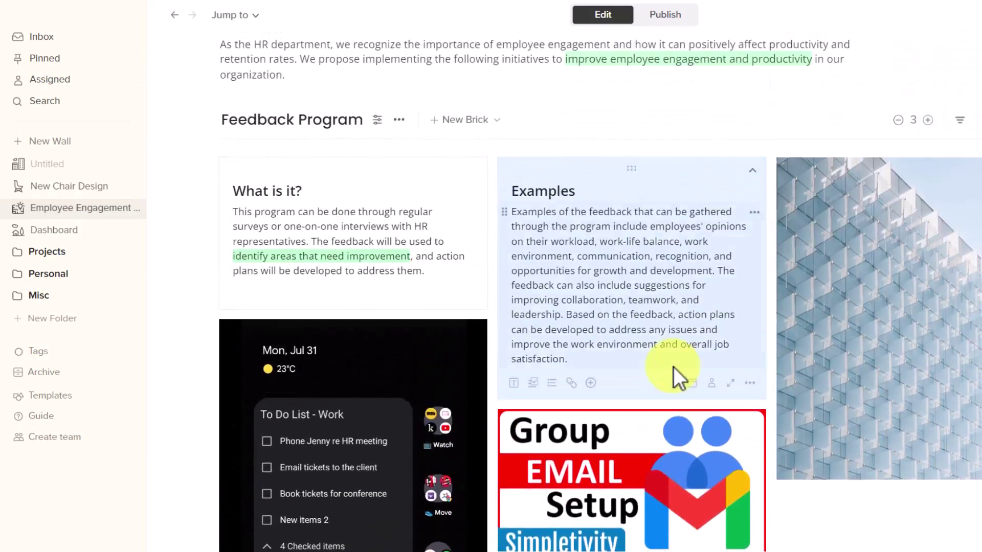
scroll(673, 367, down, 3)
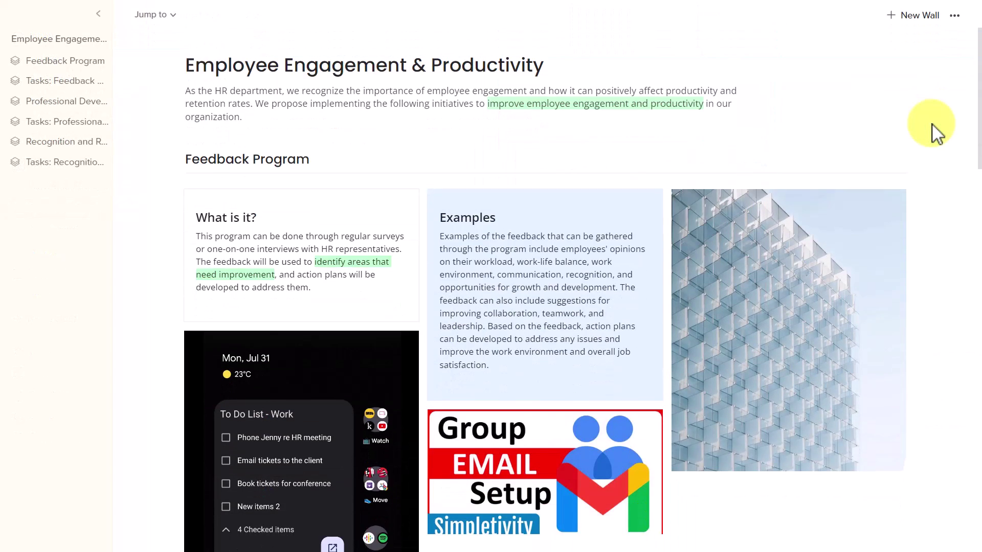
scroll(936, 131, down, 5)
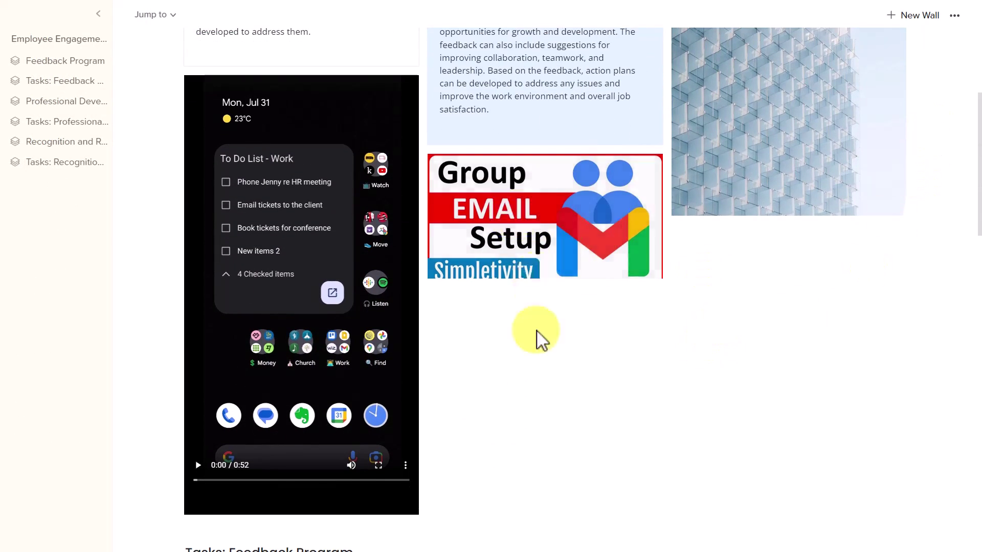
scroll(494, 390, down, 1)
scroll(493, 390, down, 2)
scroll(568, 395, up, 3)
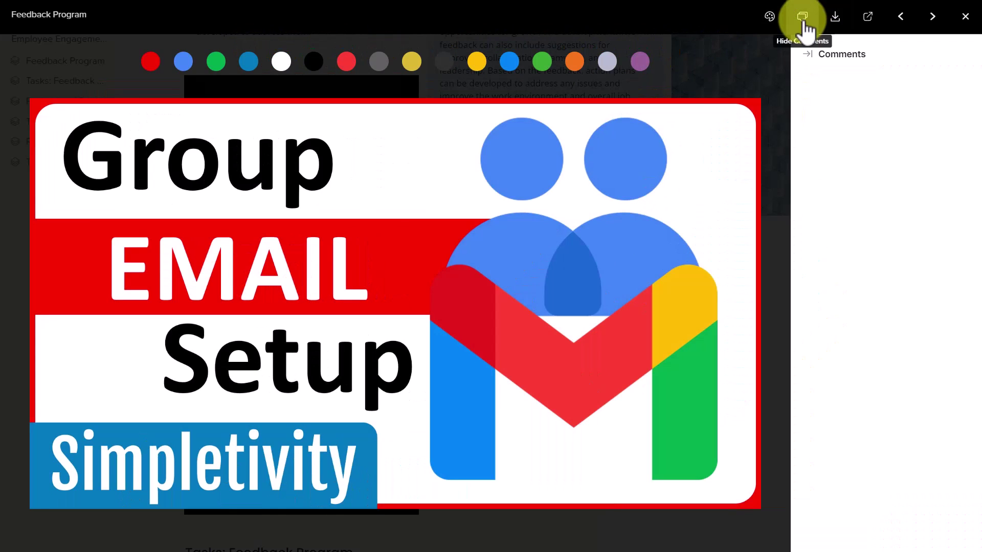
Step: Close the enlarged image view
click(965, 17)
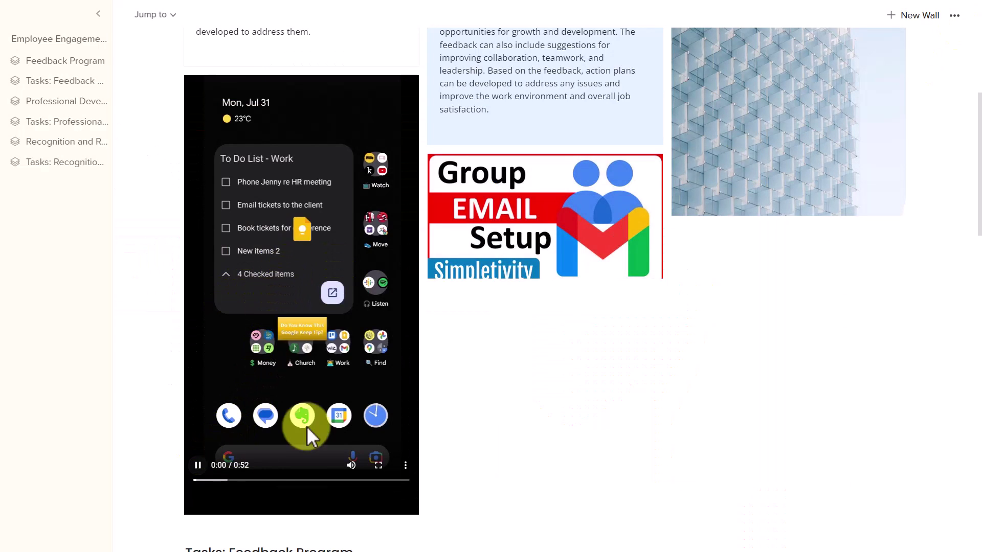
scroll(567, 337, up, 2)
scroll(566, 337, up, 4)
scroll(443, 352, down, 4)
scroll(271, 422, down, 2)
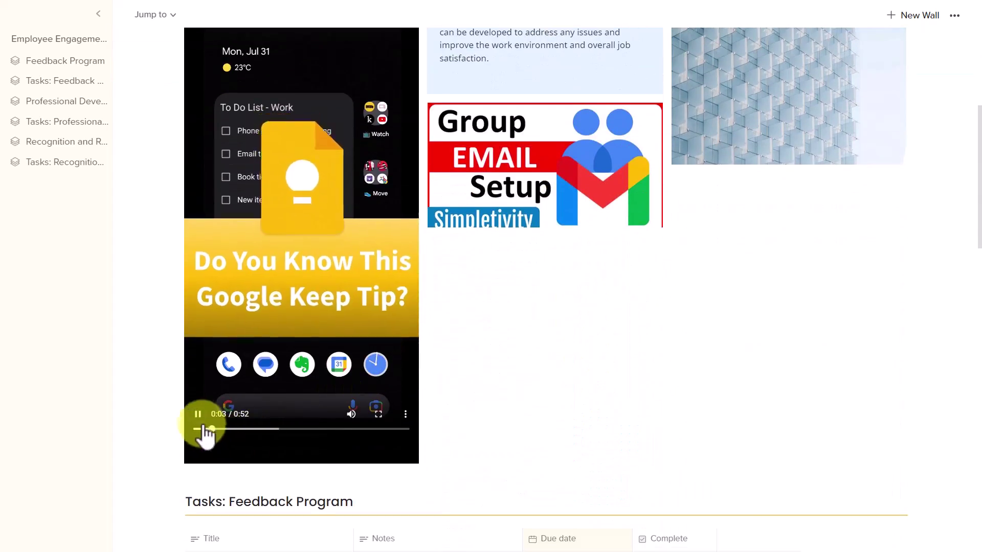